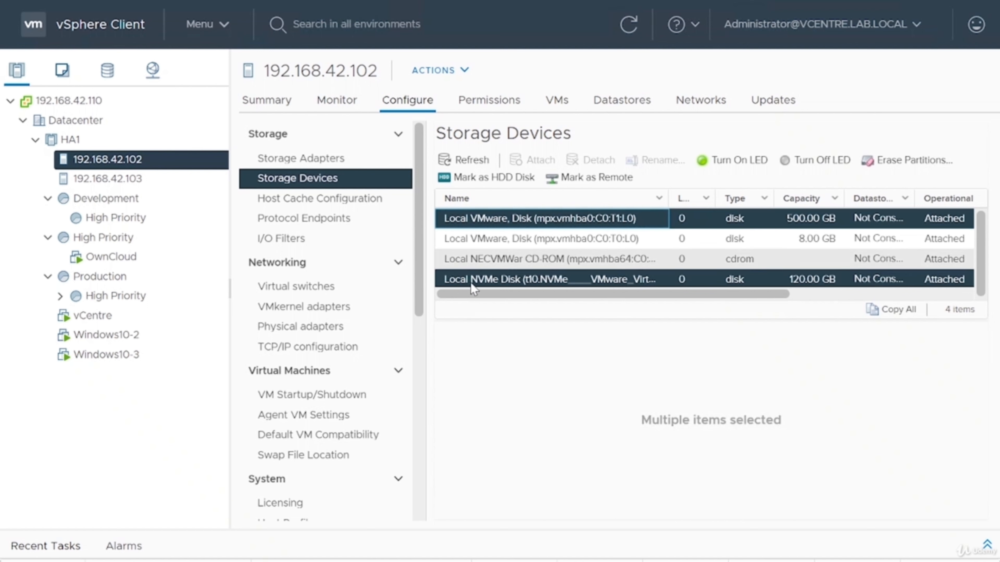
Begin adding a VMkernel network adapter to host 192.168.42.102 on a new standard switch with an MTU of 9000 bytes.
click(328, 286)
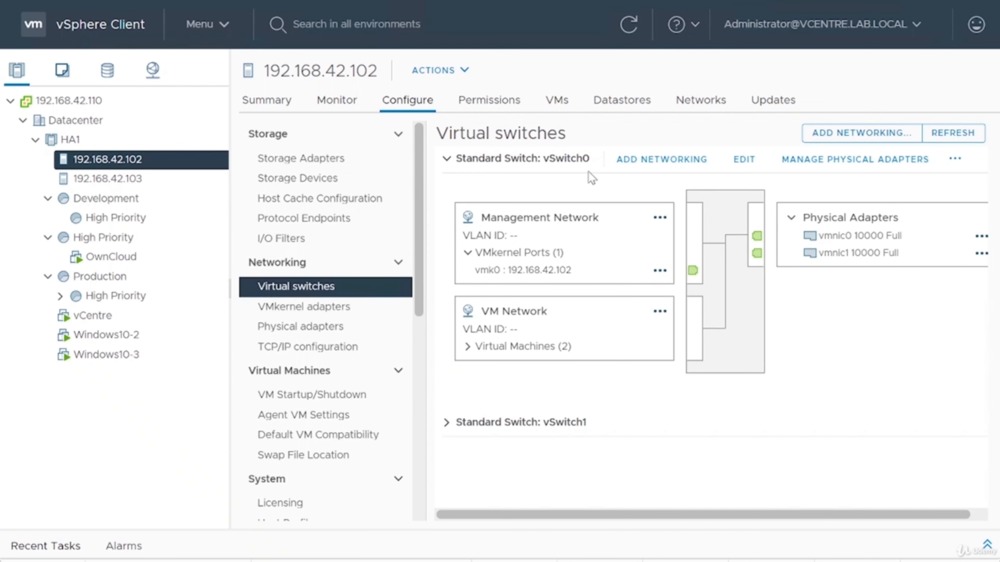
click(859, 137)
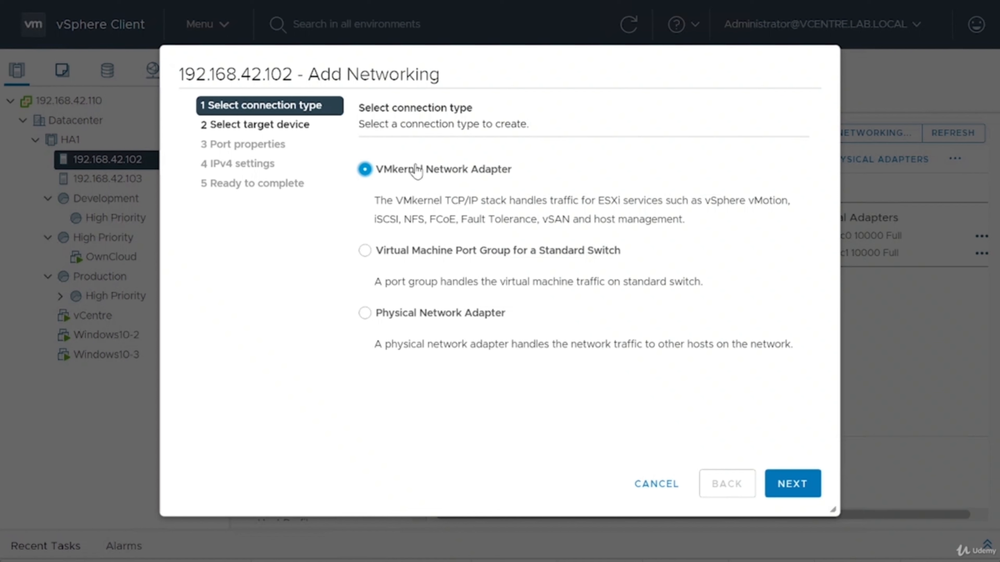
click(813, 486)
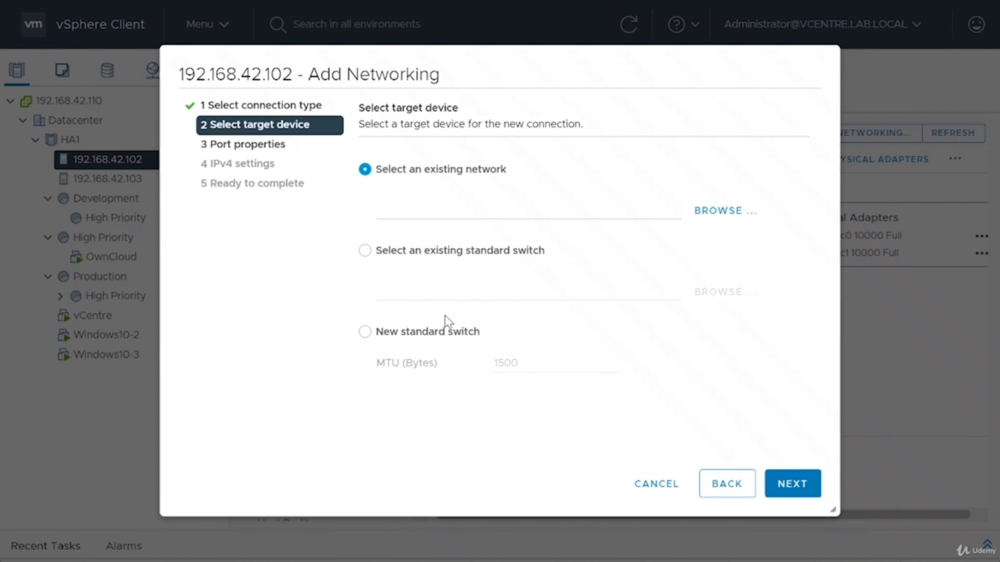
click(440, 334)
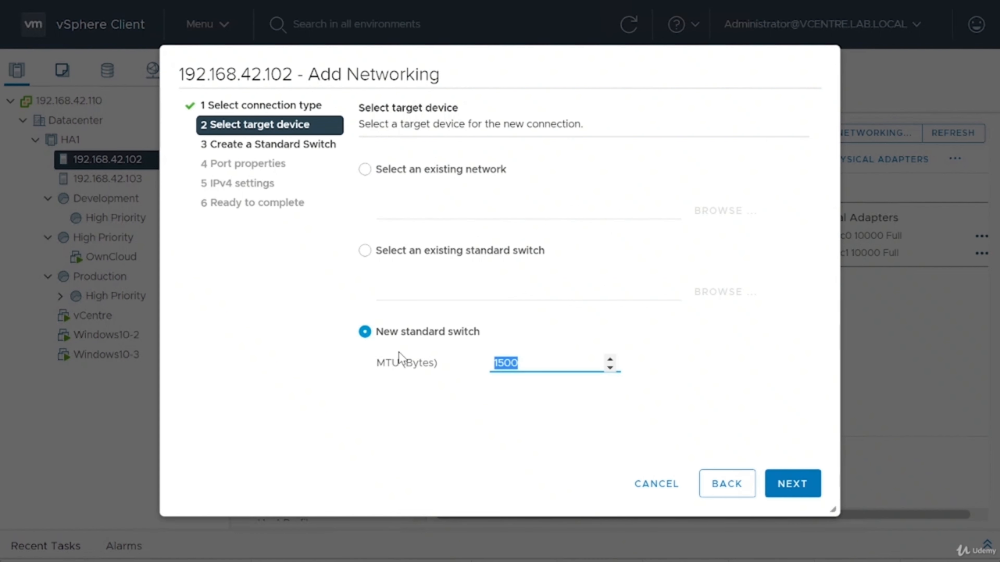
text(9000)
click(791, 485)
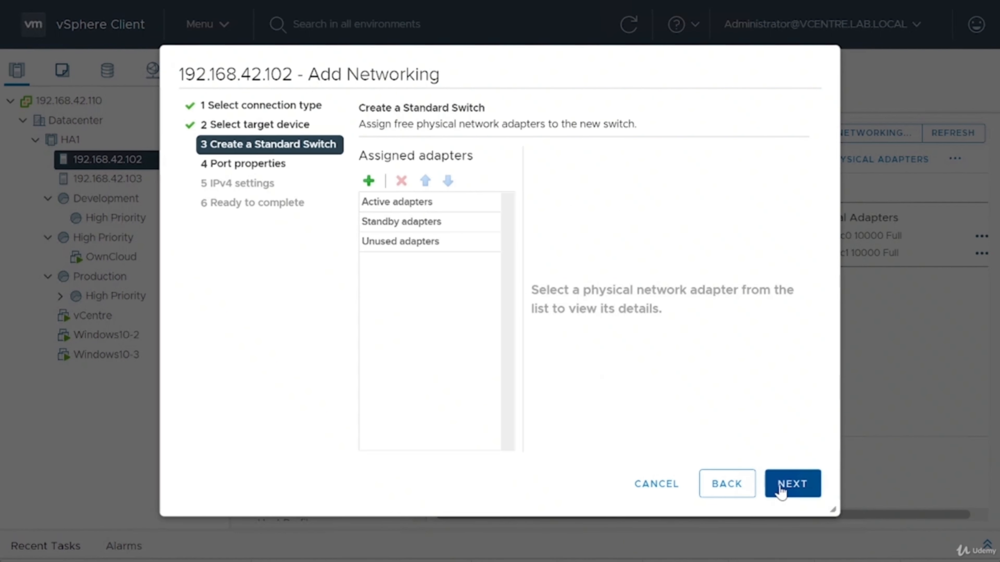
Assign physical adapters vmnic4 and vmnic5 to the new standard switch.
click(369, 180)
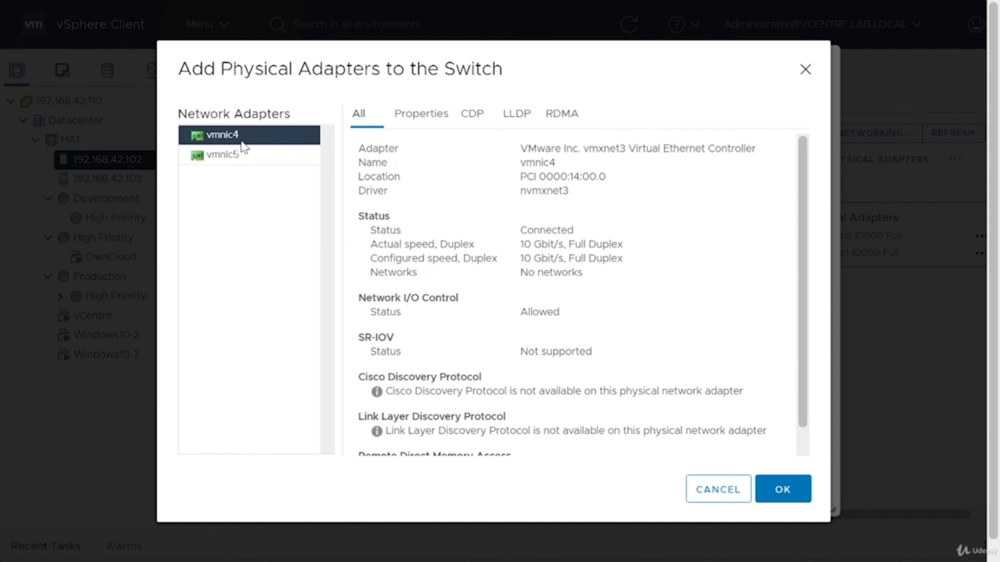
ctrl+click(246, 163)
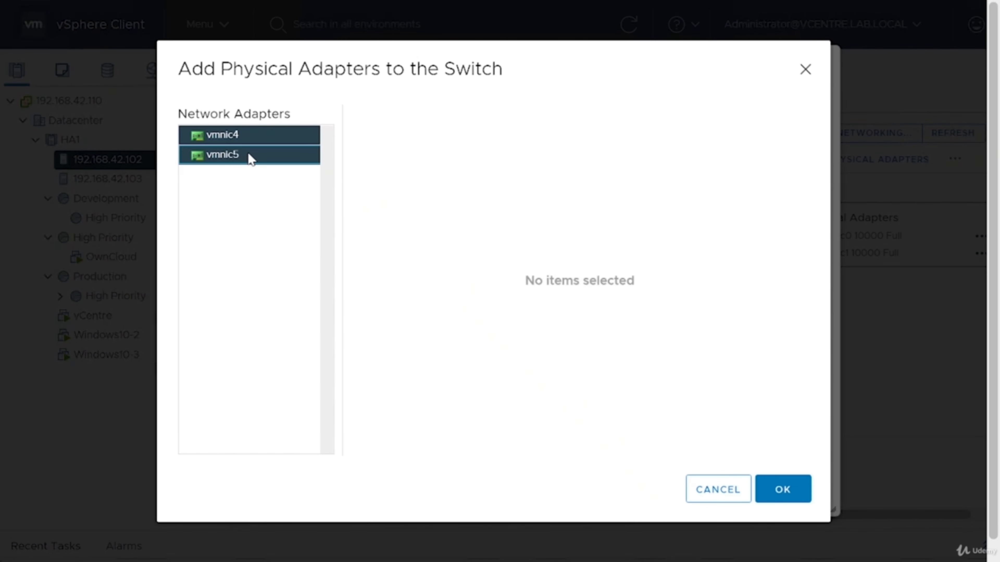
click(785, 490)
click(786, 483)
Label the VMkernel port's network vSAN and enable the vSAN service on it.
text(c)
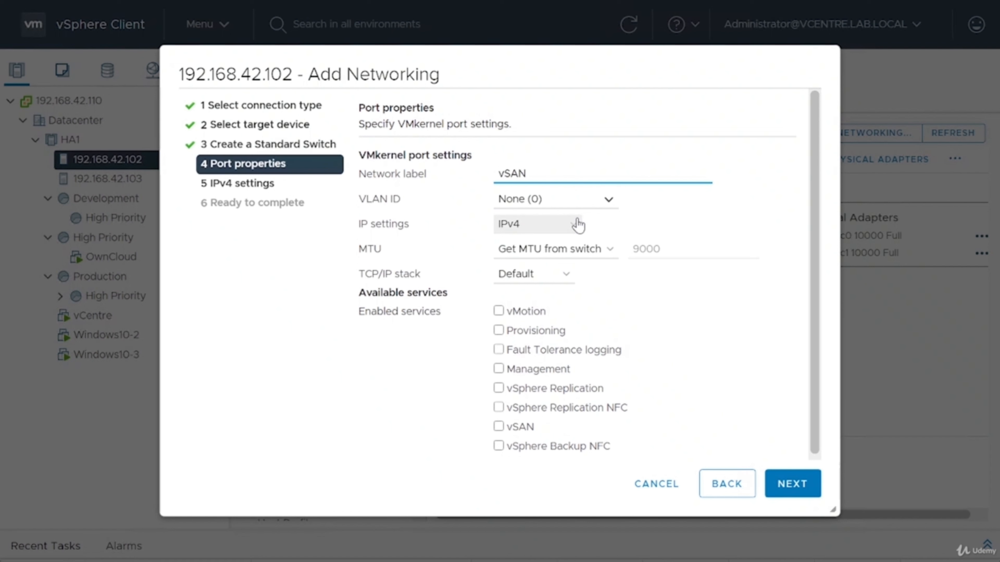
click(498, 426)
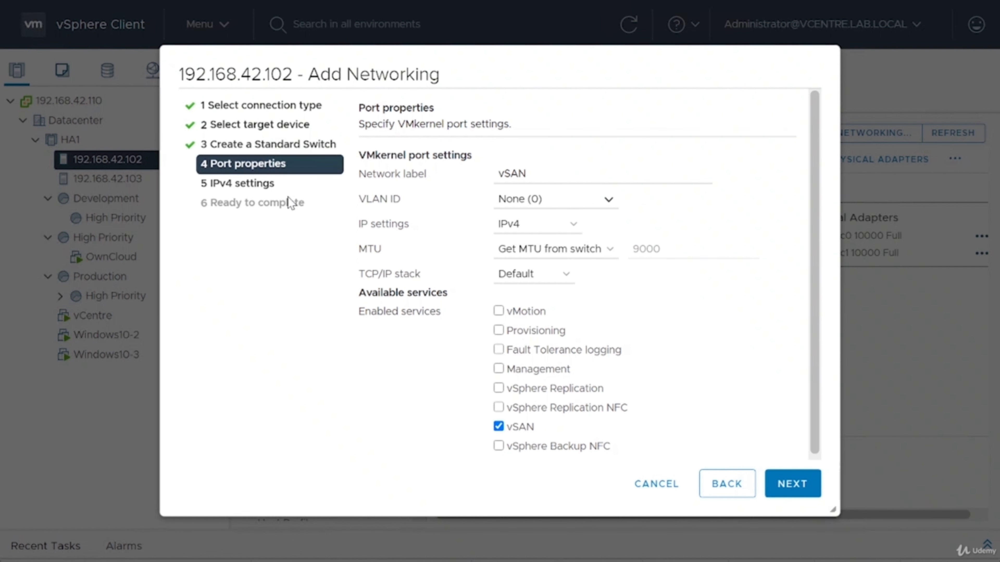
click(803, 488)
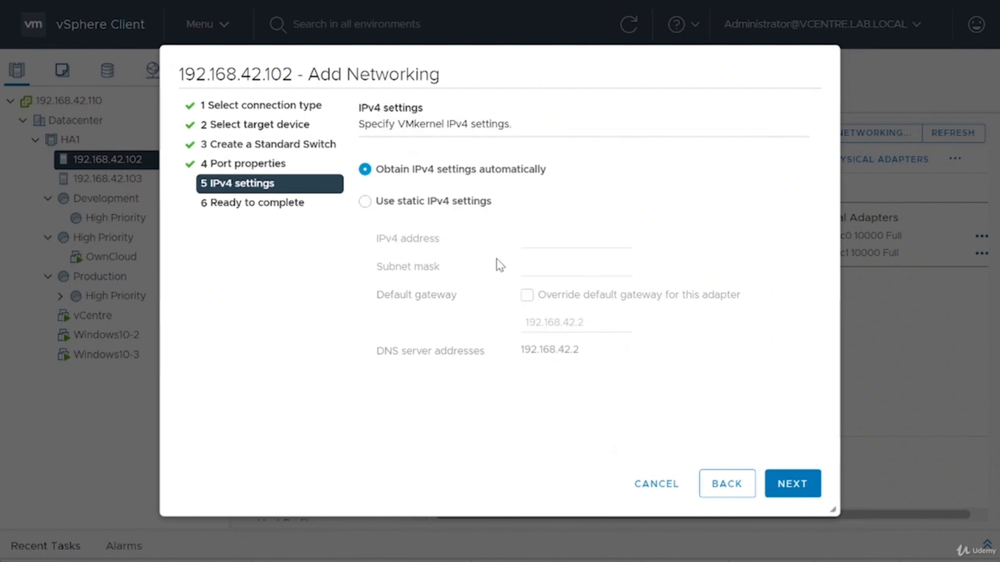
Give the VMkernel adapter static IPv4 address 192.168.30.102 with subnet mask 255.255.255.0 and finish creating the network.
click(465, 203)
click(576, 241)
key(Escape)
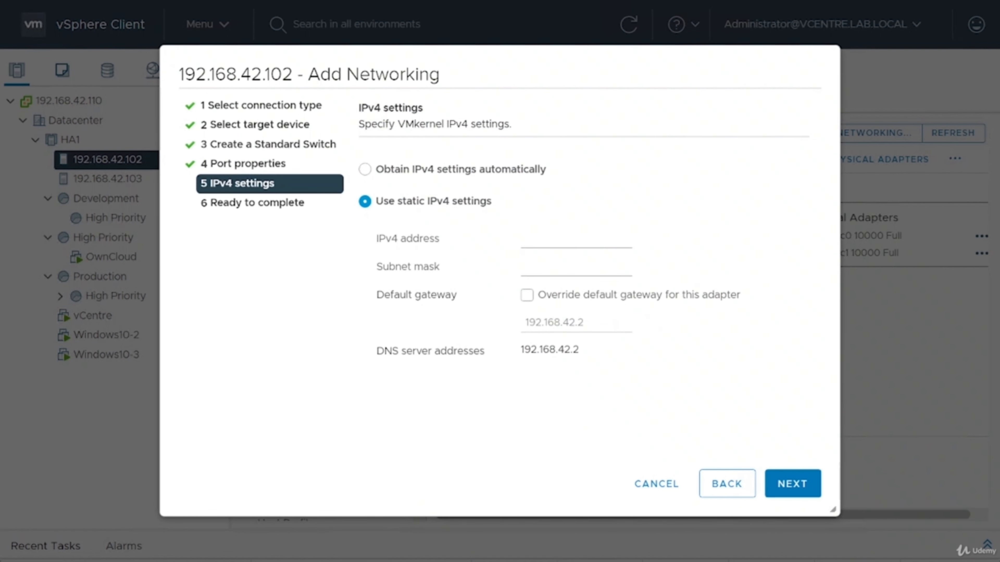
click(575, 240)
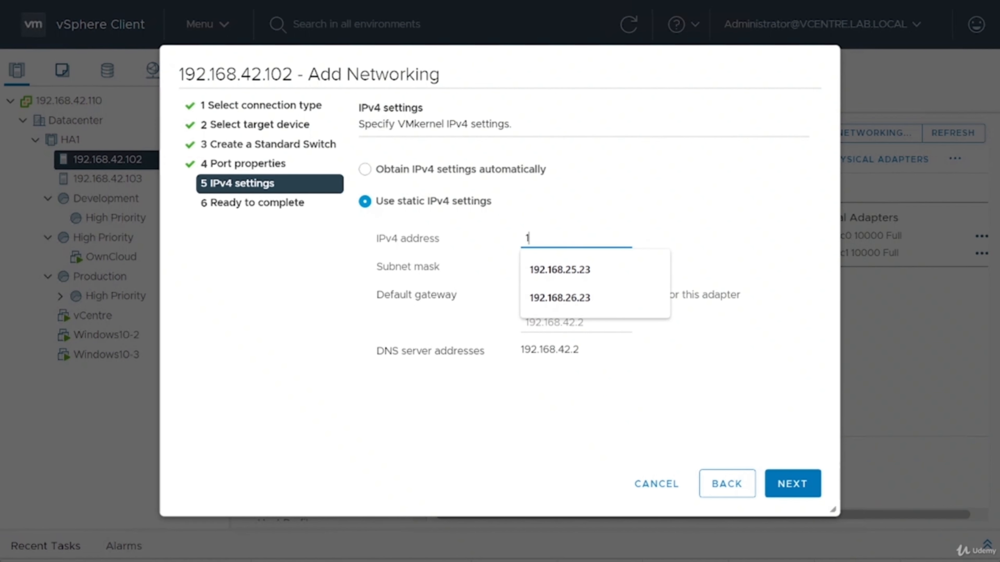
text(192.168.30.102)
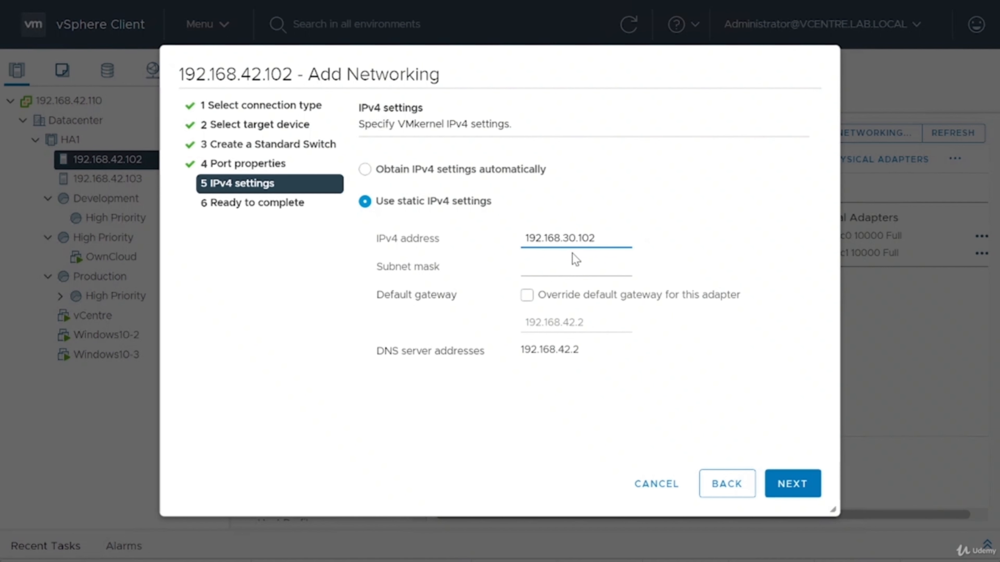
click(576, 261)
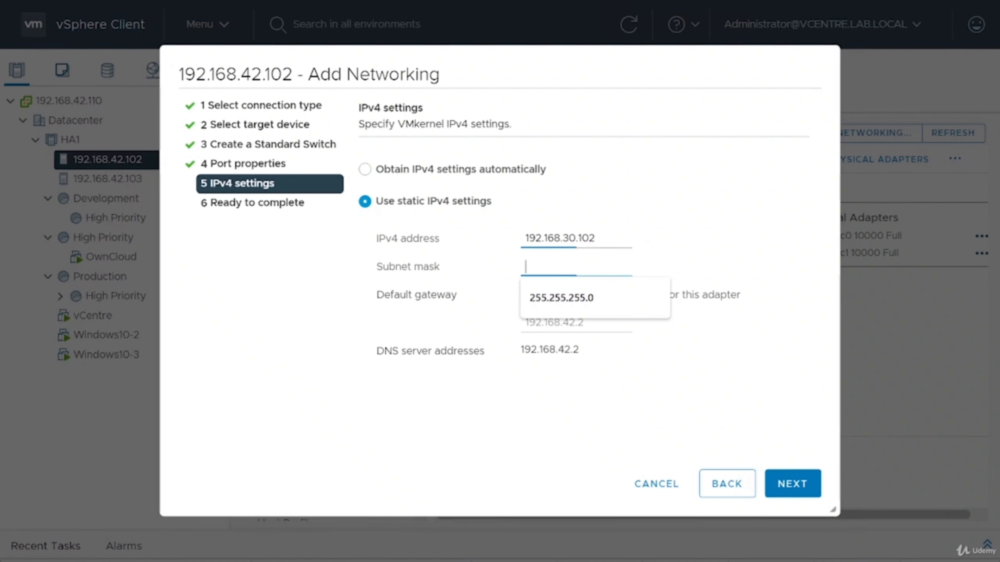
key(Down)
key(Return)
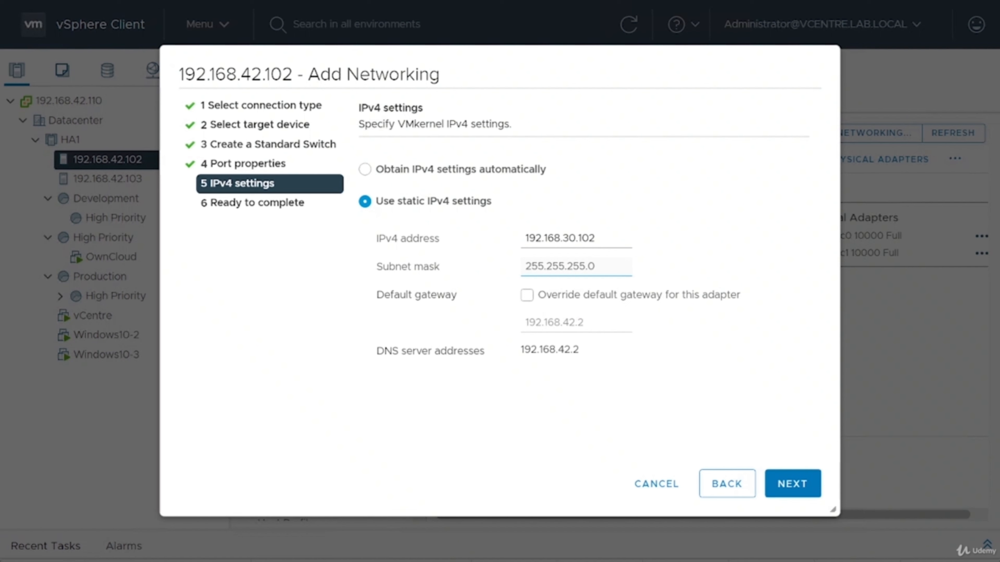
click(792, 487)
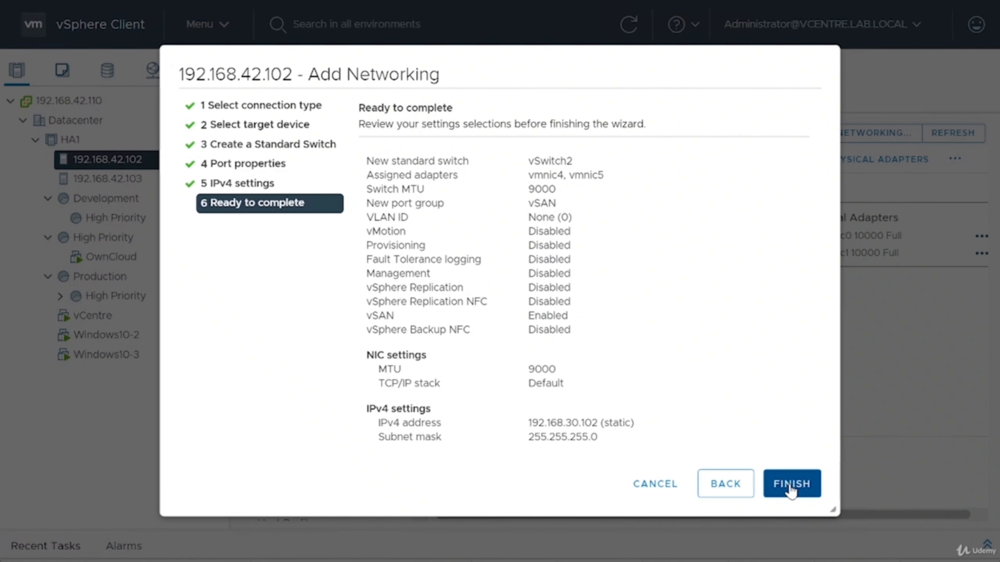
click(792, 485)
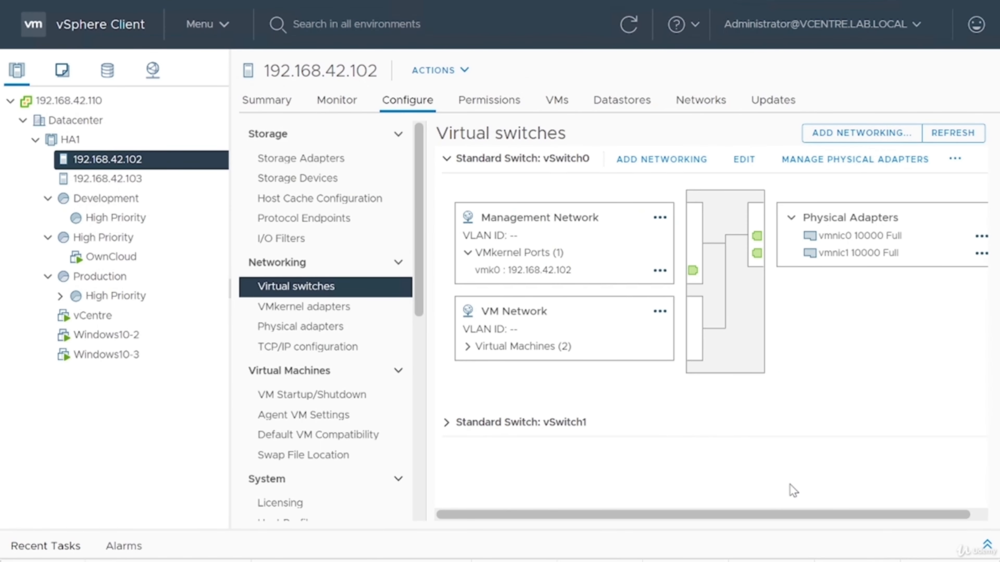
right_click(166, 159)
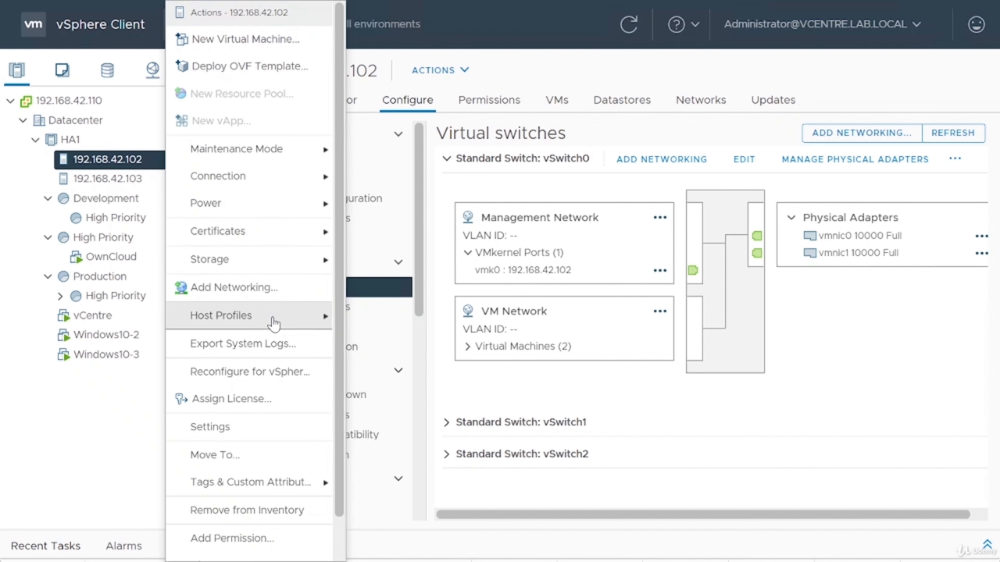
mouse_move(275, 323)
click(401, 325)
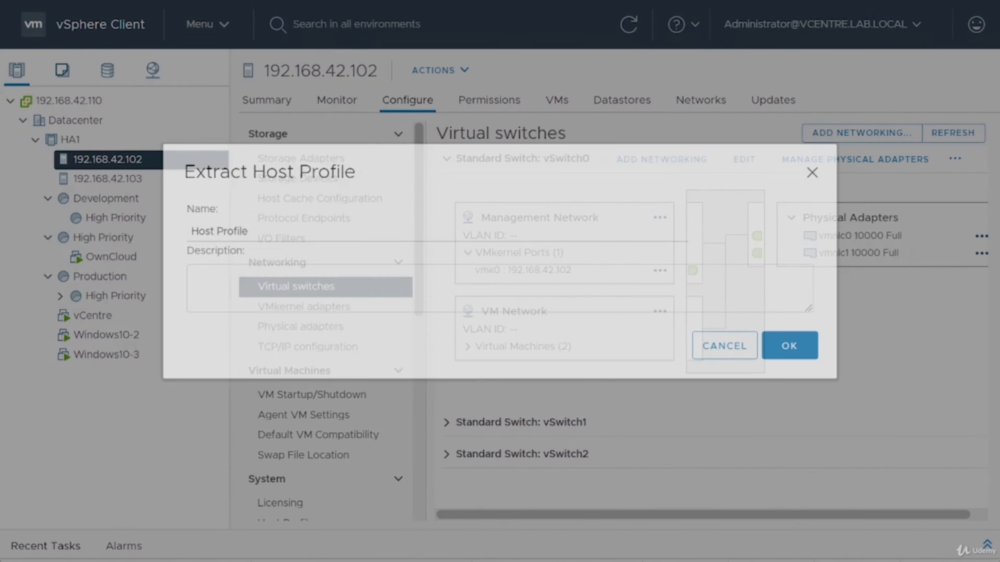
click(724, 366)
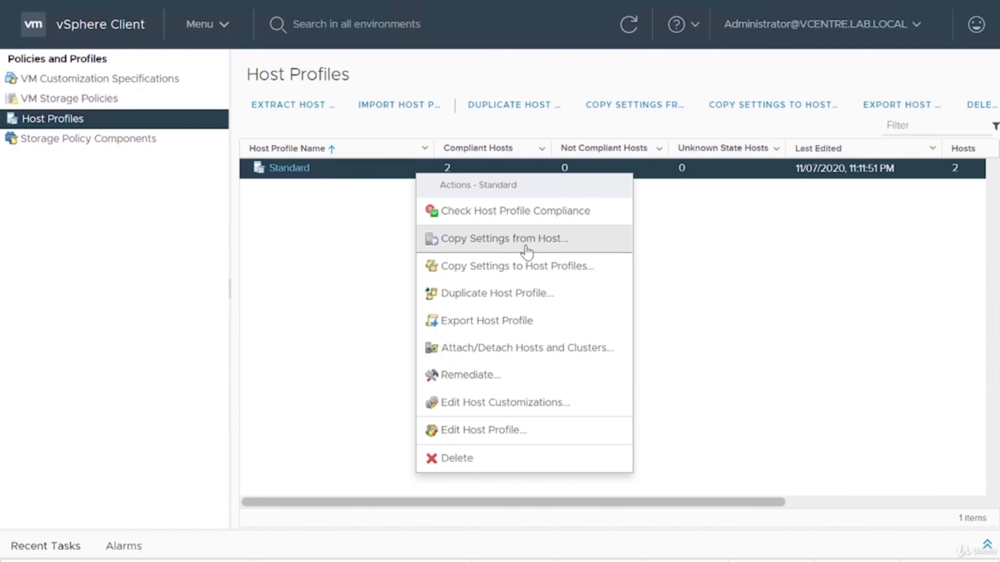
Update the Standard host profile by copying the settings from host 192.168.42.102.
click(507, 244)
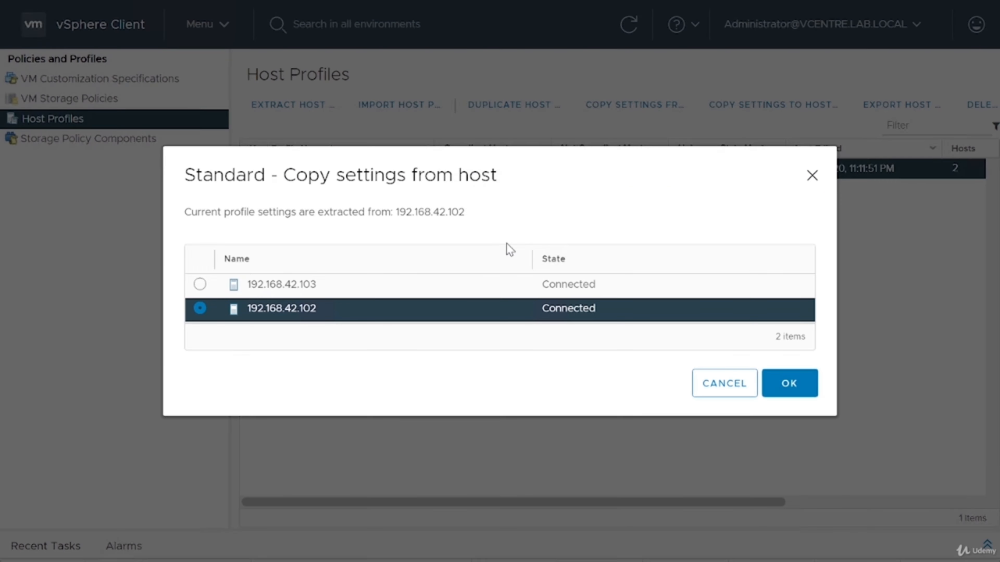
click(199, 284)
click(200, 309)
click(793, 390)
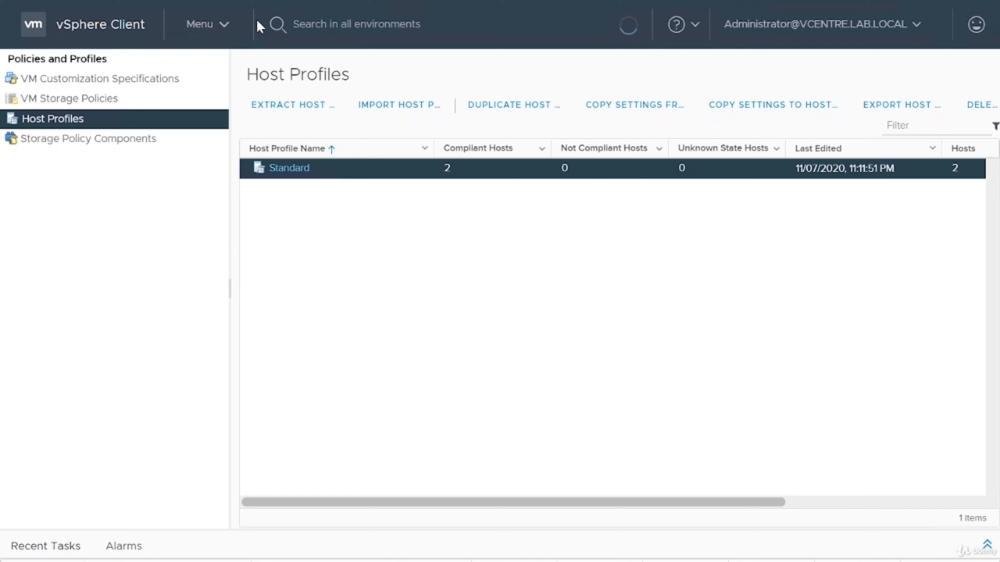
Open the host profile compliance details of host 192.168.42.103 and check its remediation requirements.
click(225, 28)
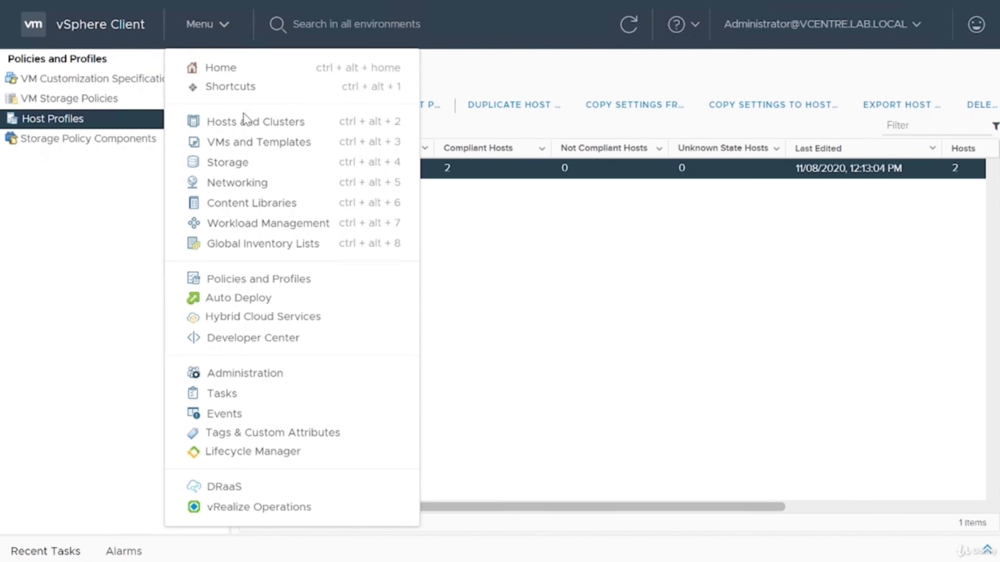
click(239, 121)
click(107, 179)
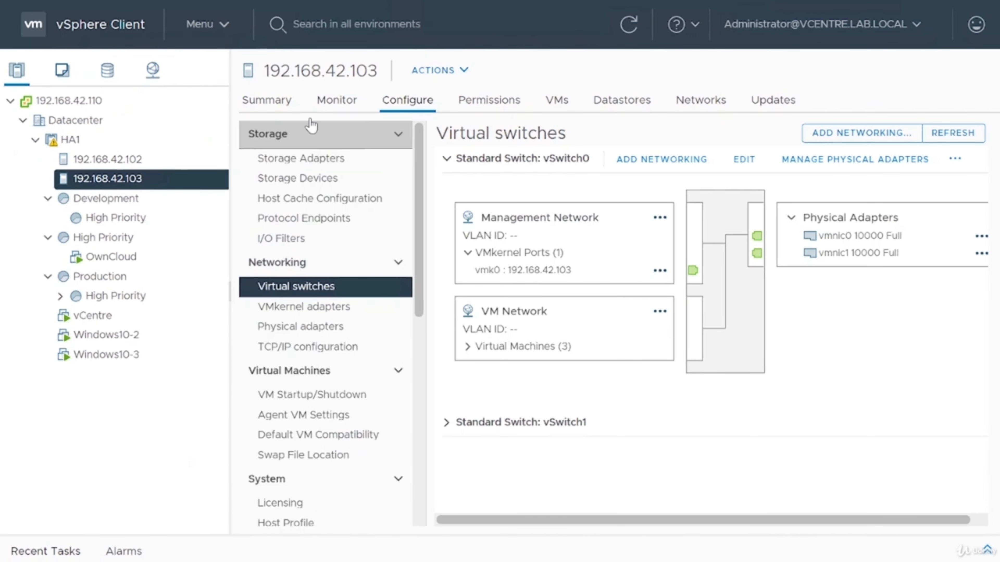
click(259, 101)
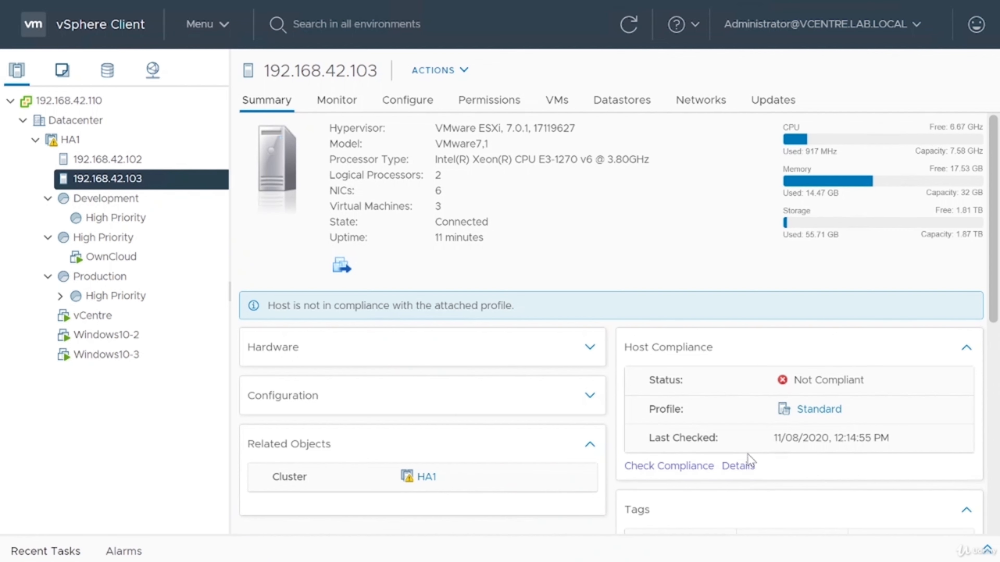
click(745, 466)
click(932, 142)
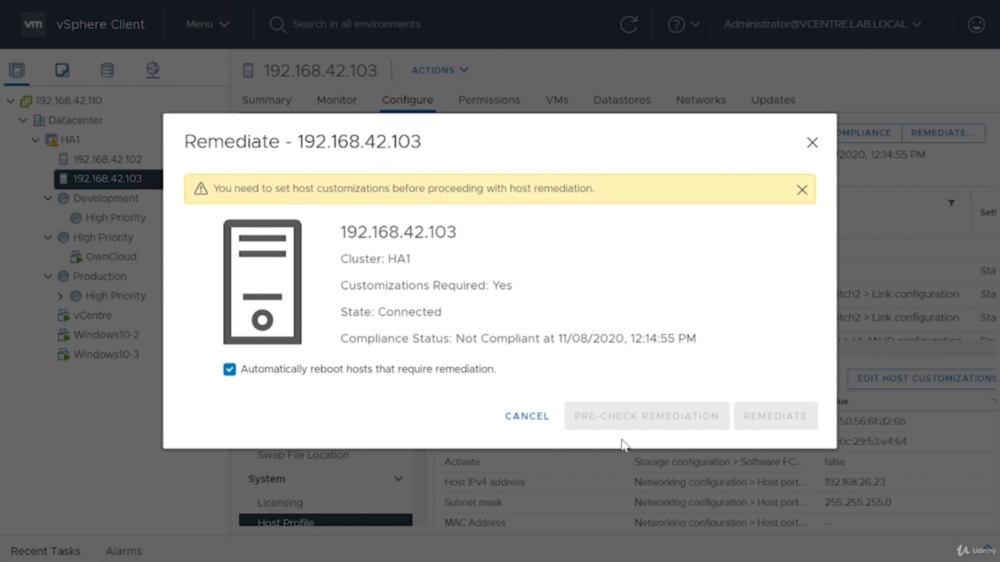
click(811, 142)
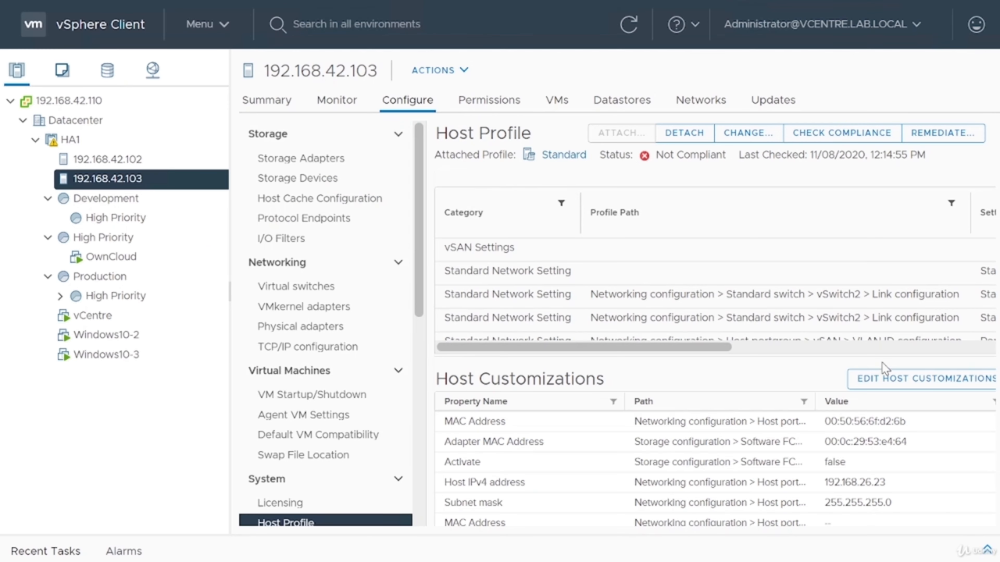
In the host customizations of 192.168.42.103, set the vSAN port group's IPv4 address to 192.168.30.103 and its subnet mask to 255.255.255.0.
click(883, 377)
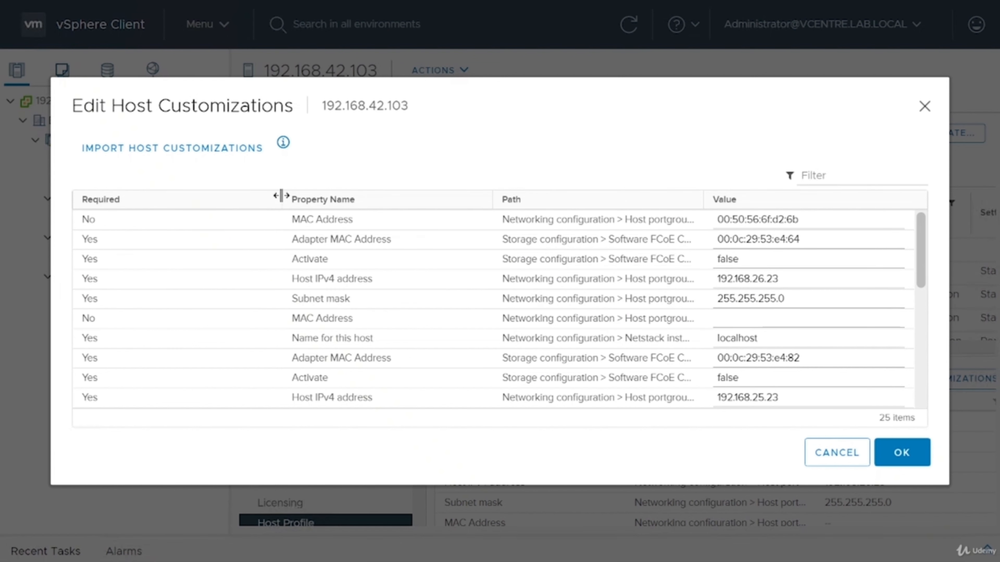
drag(282, 198, 163, 195)
drag(319, 199, 287, 199)
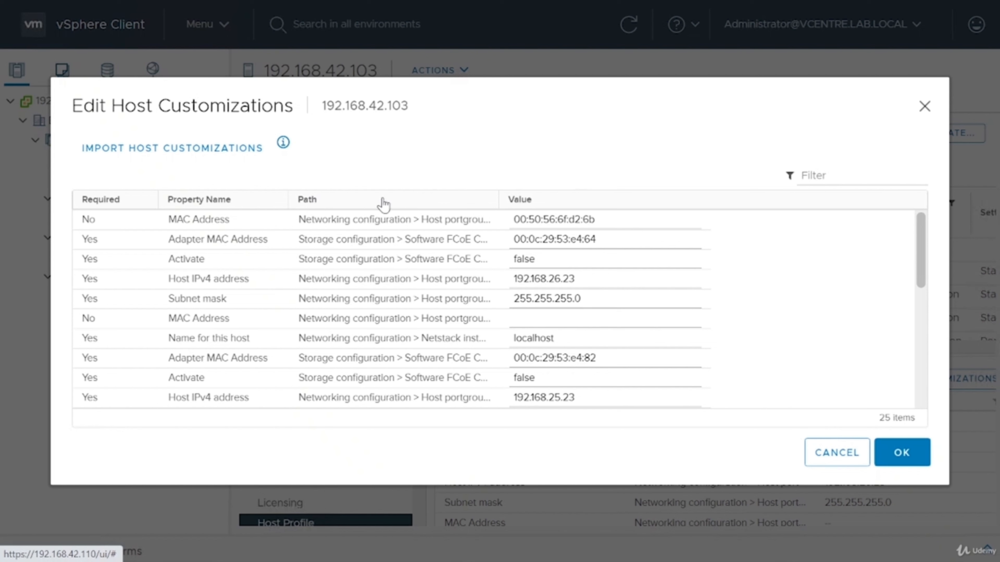
drag(500, 196, 720, 197)
scroll(709, 311, down, 4)
click(710, 310)
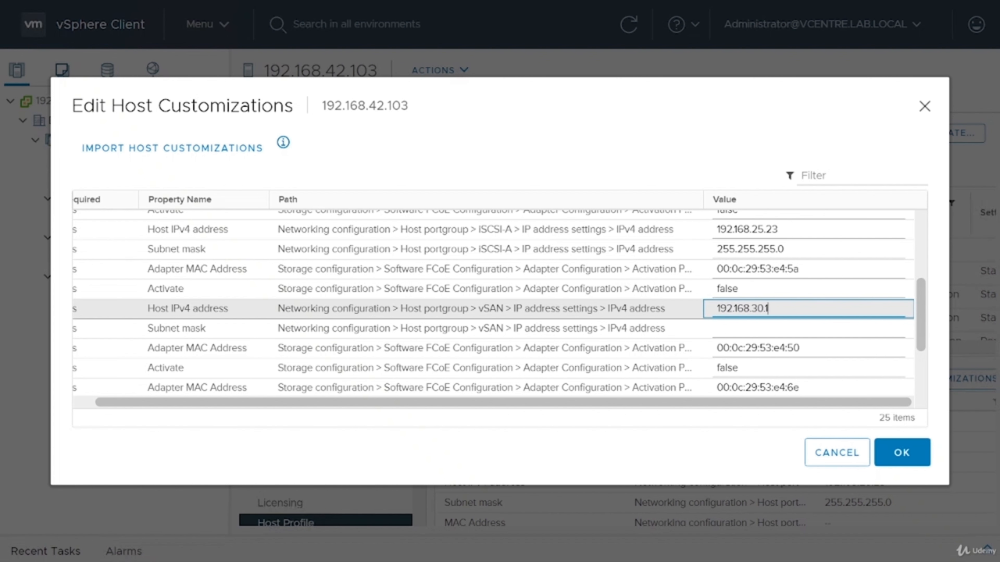
key(Tab)
text(2)
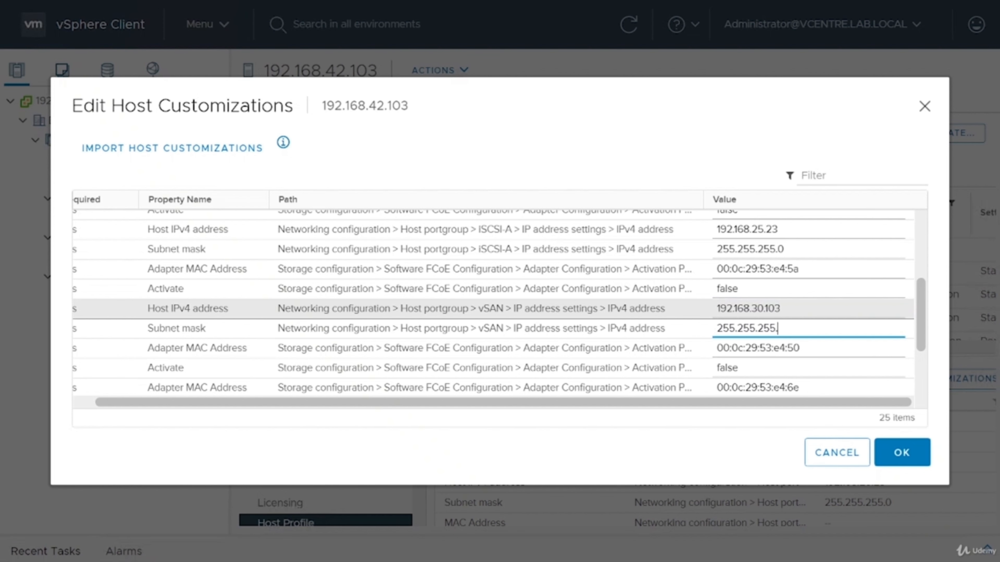
key(Return)
Remediate host 192.168.42.103 against its attached host profile.
click(942, 133)
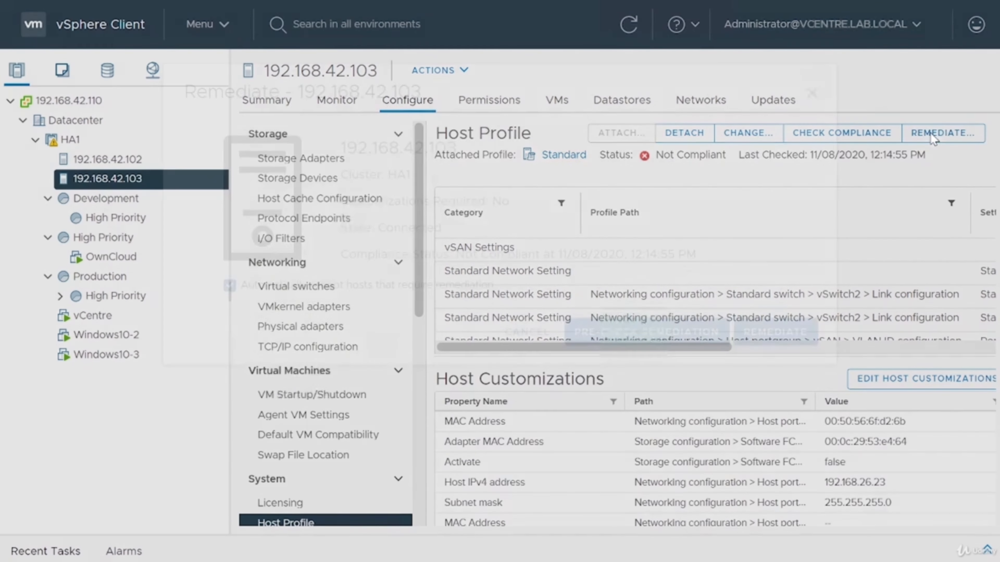
click(760, 406)
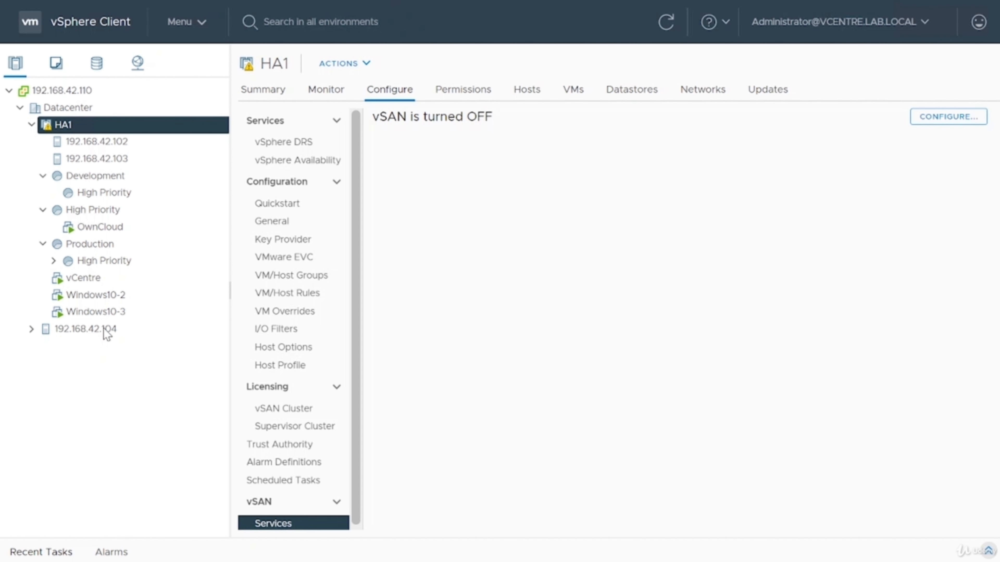
Show the summary of host 192.168.42.104.
click(84, 332)
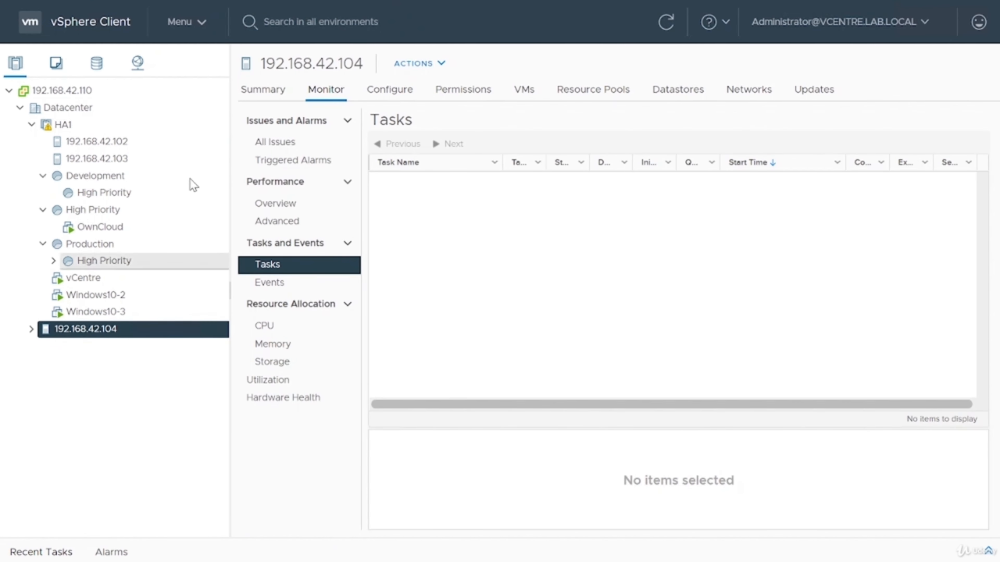
click(268, 93)
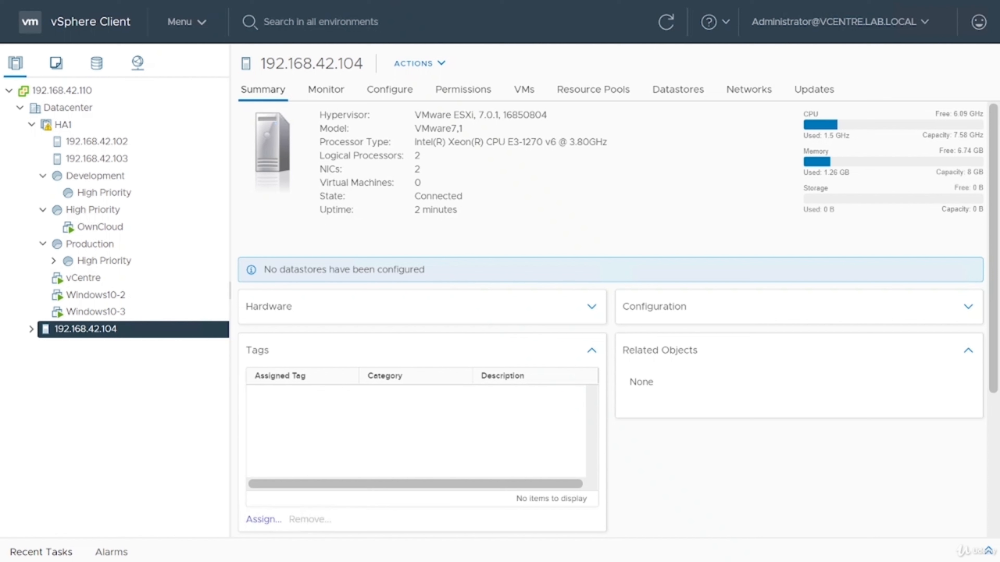
click(343, 95)
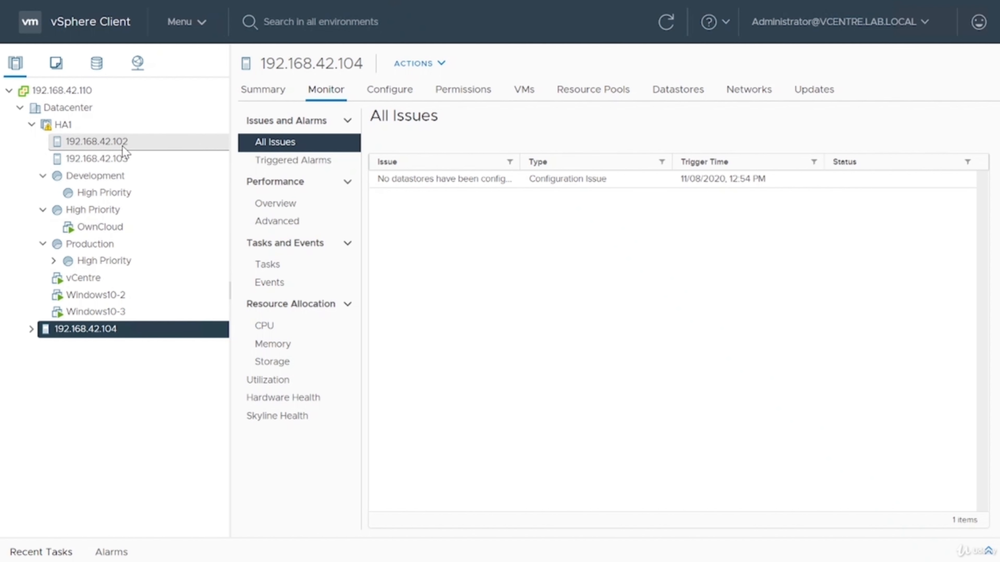
click(32, 125)
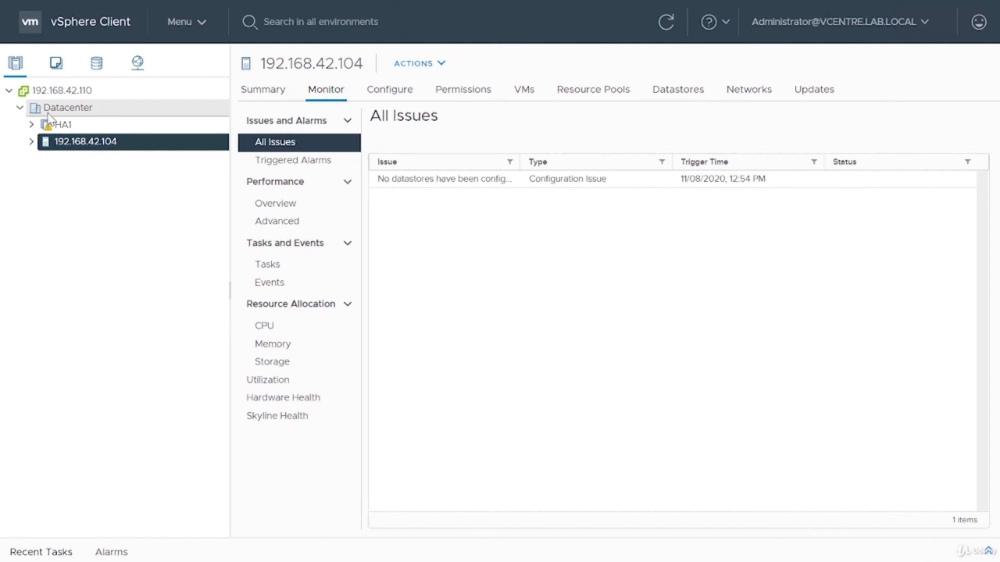
click(32, 125)
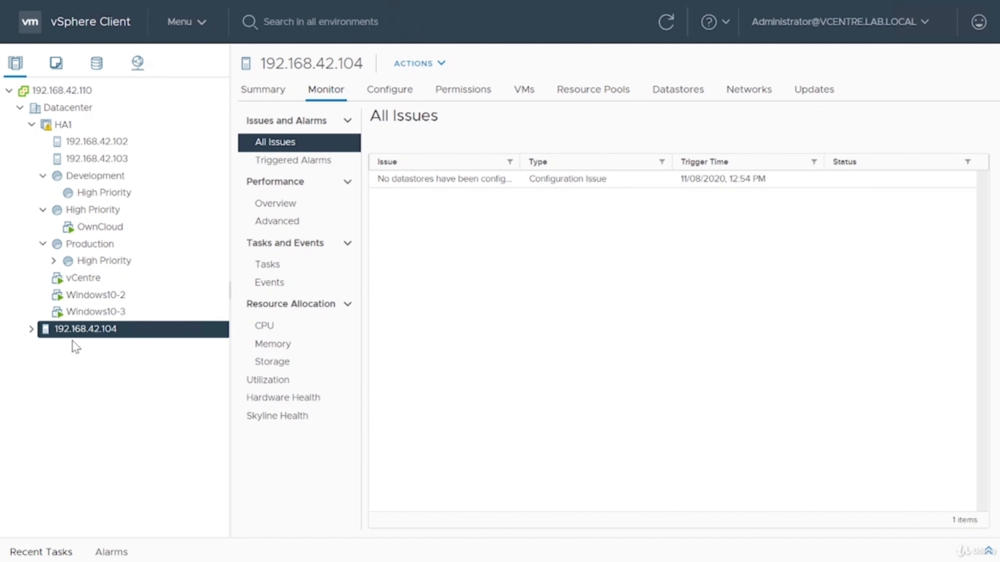
click(80, 123)
click(84, 315)
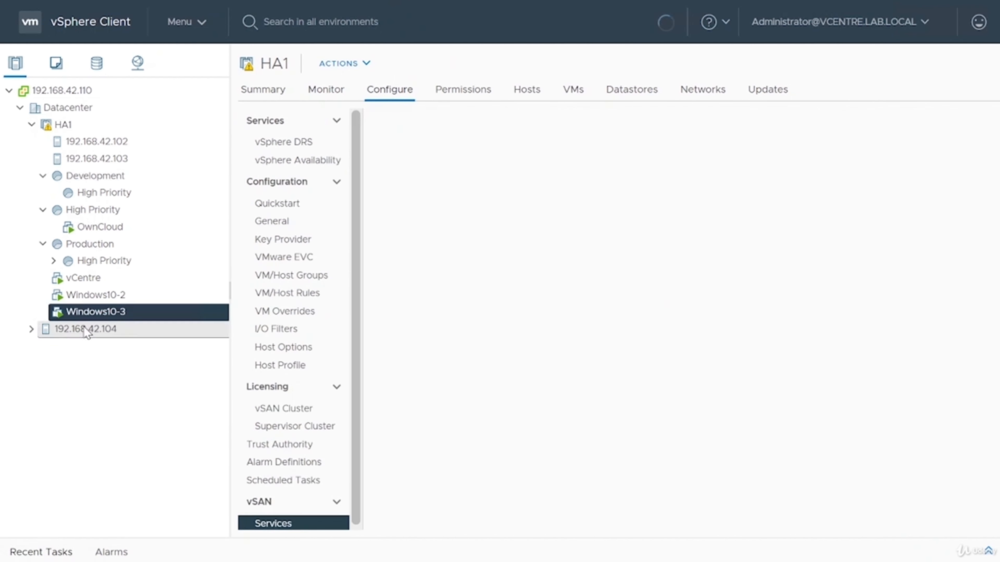
On host 192.168.42.104, begin adding a VMkernel network adapter on a new standard switch with an MTU of 9000 bytes.
click(87, 331)
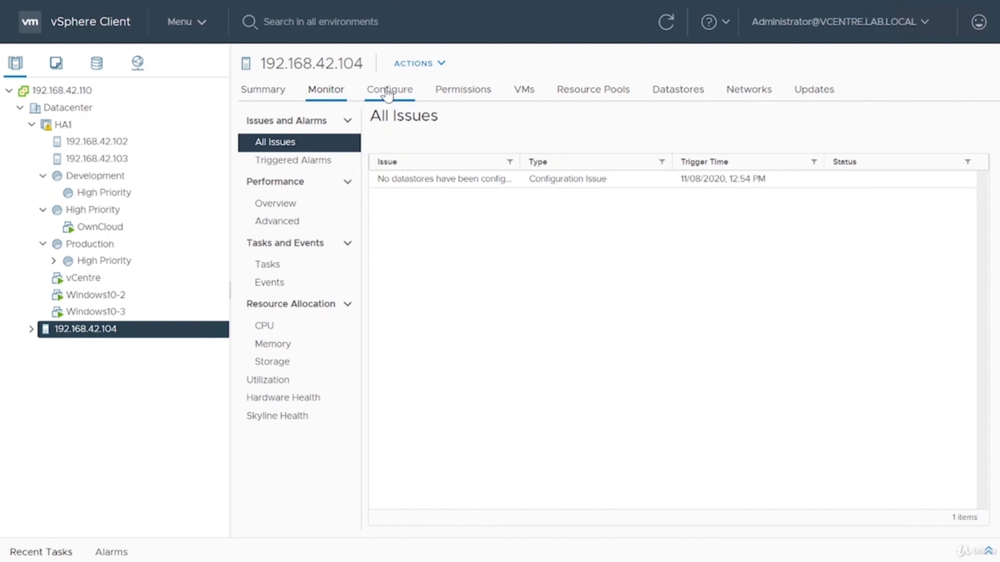
click(387, 93)
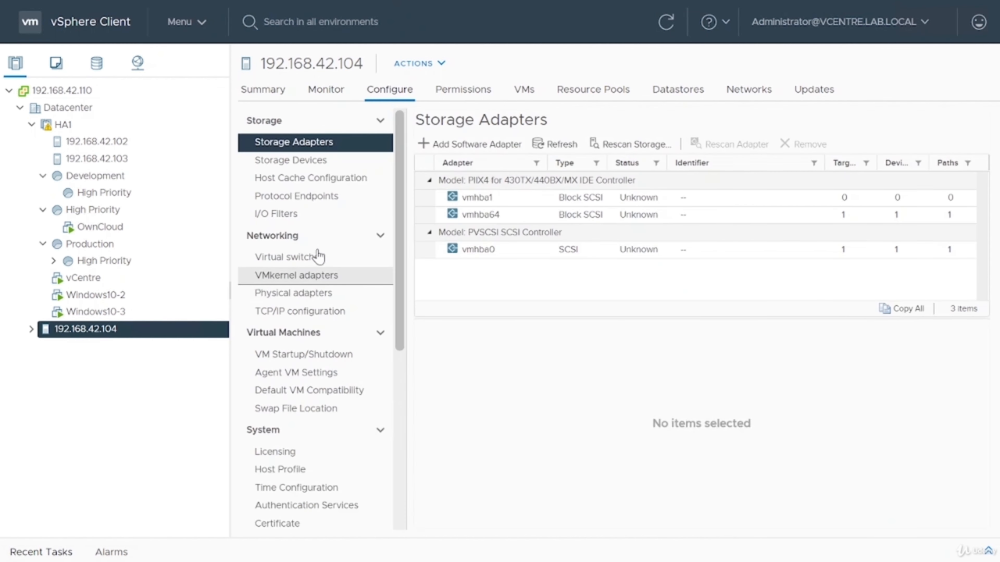
click(319, 258)
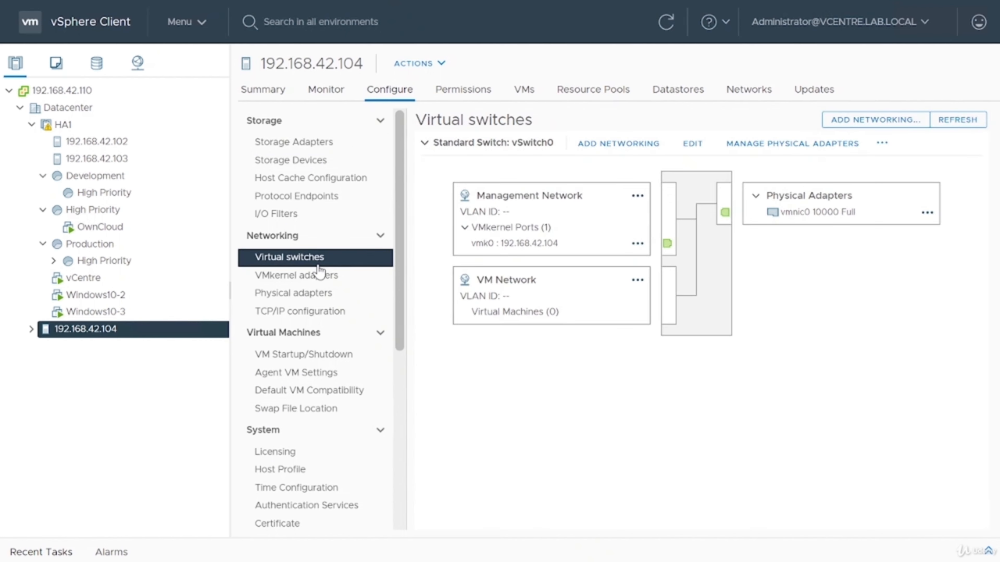
click(618, 148)
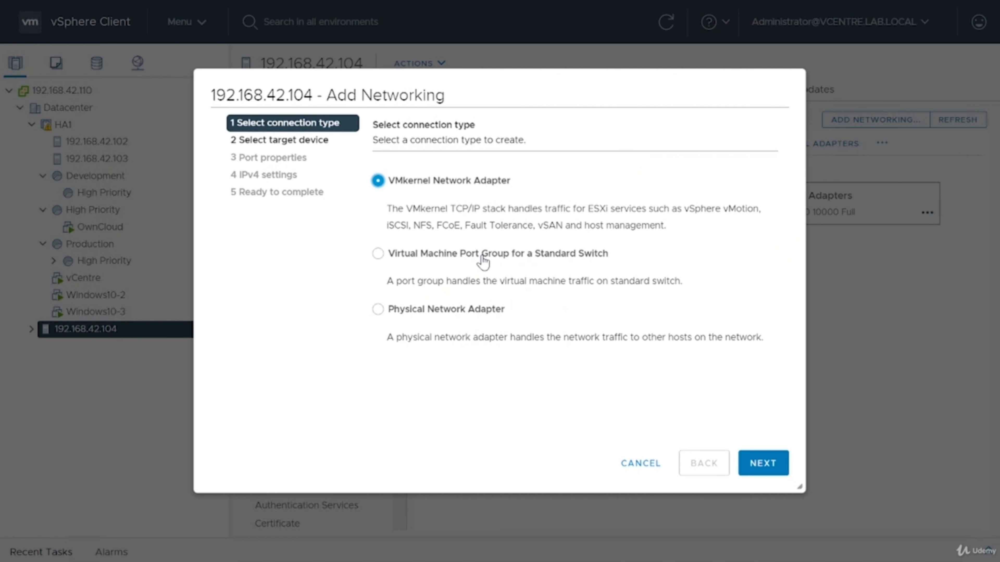
click(766, 463)
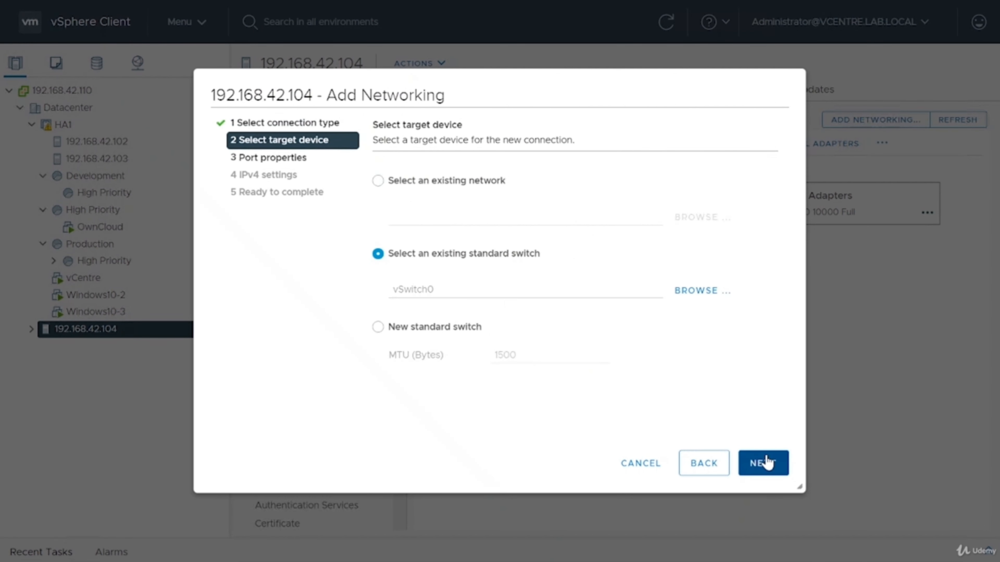
click(447, 329)
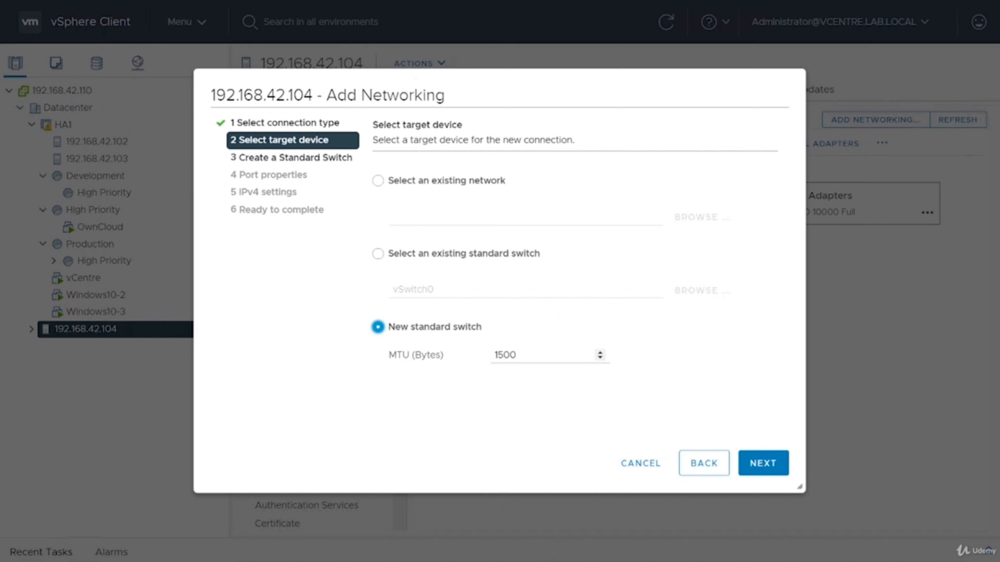
drag(596, 355, 407, 356)
text(000)
click(767, 469)
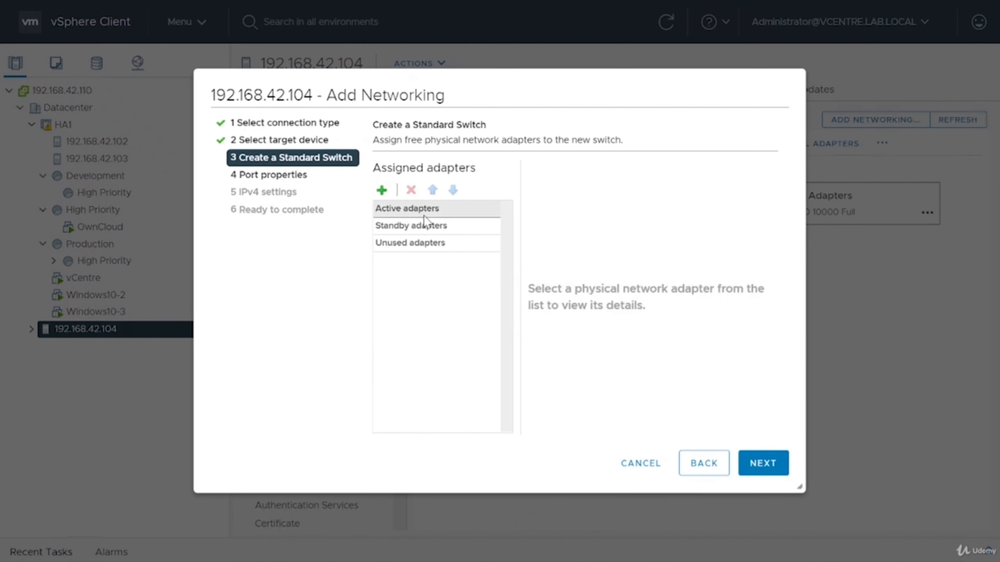
Assign physical adapter vmnic1 to the new standard switch as an active adapter.
click(386, 195)
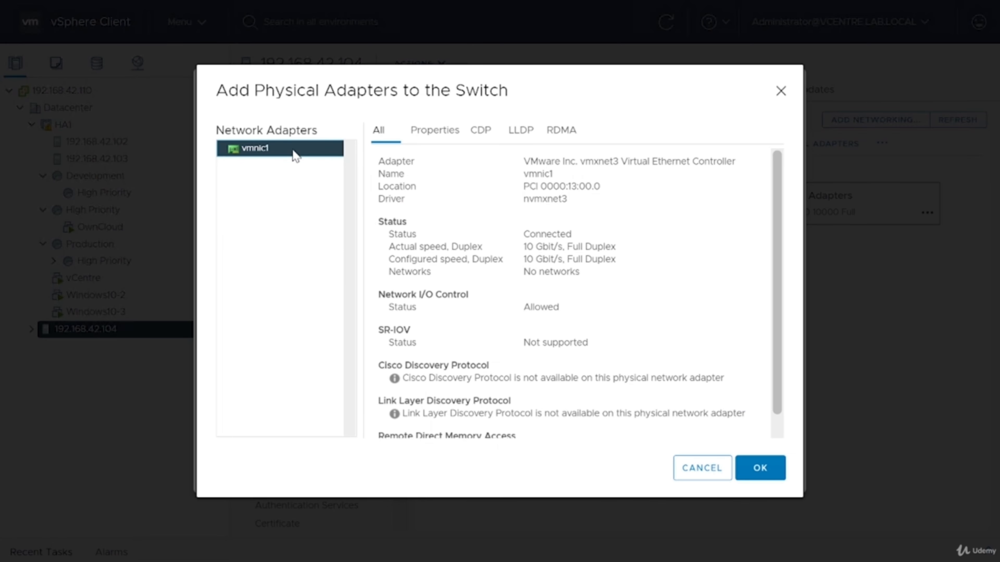
click(760, 469)
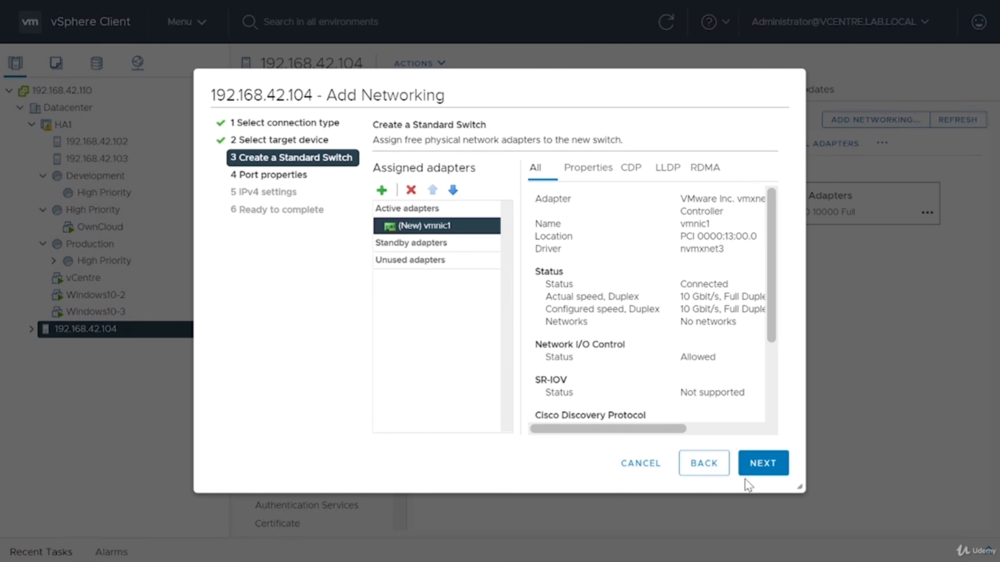
click(772, 464)
Label the VMkernel port's network vSAN and enable the vSAN service on it.
text(vSAN)
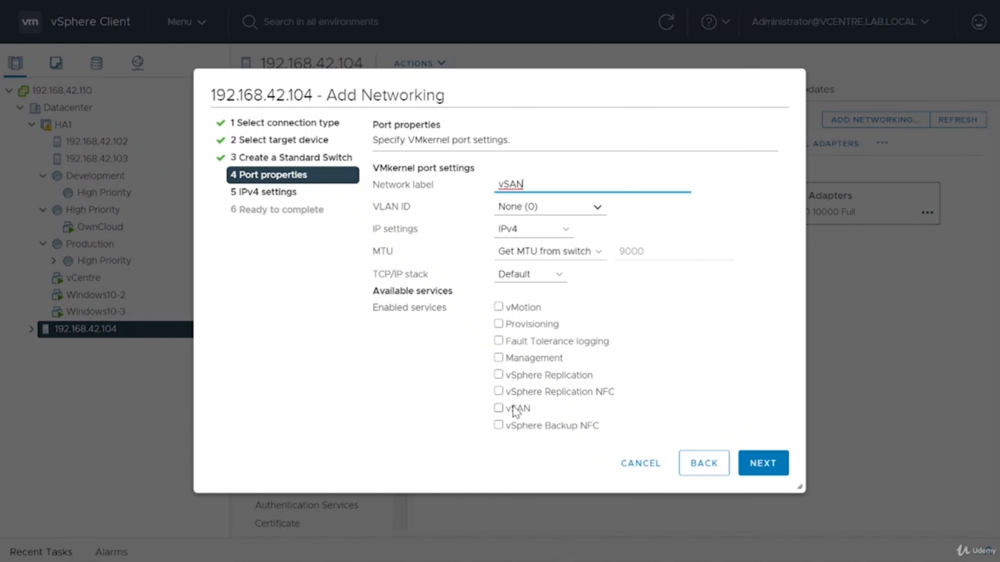
click(499, 408)
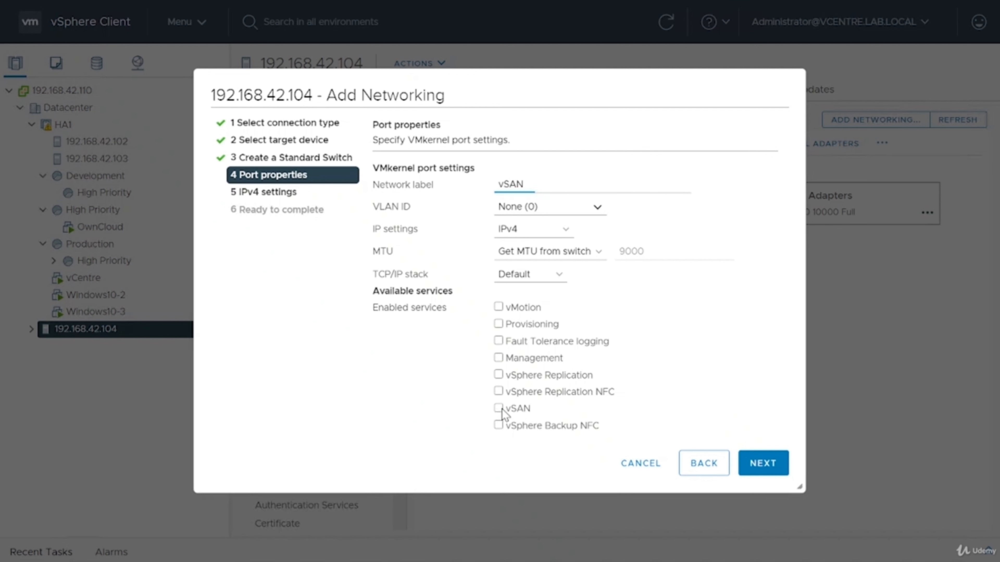
click(762, 463)
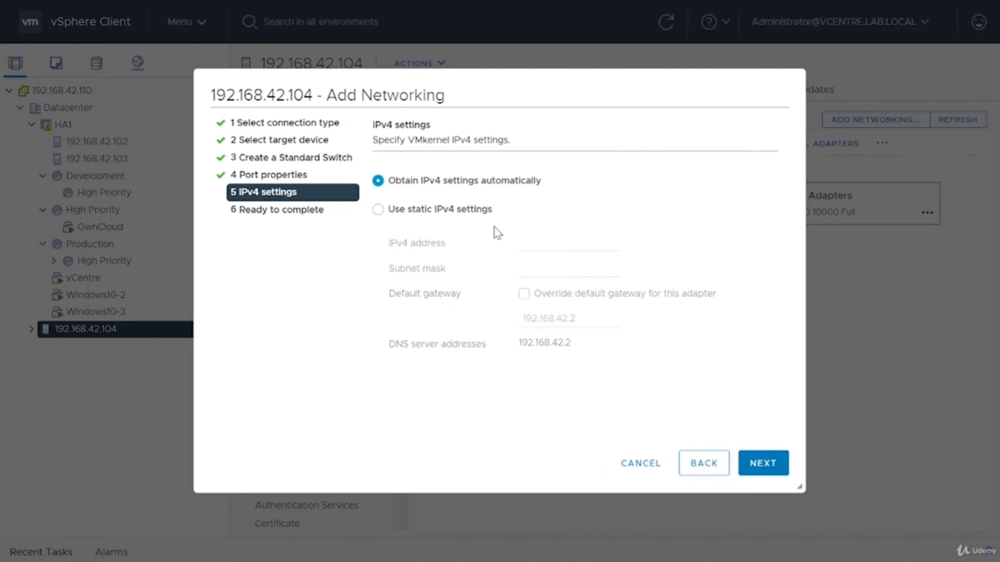
Give the VMkernel adapter the static IPv4 address 192.168.30.104 with subnet mask 255.255.255.0 and finish adding the networking.
click(472, 209)
key(Down)
key(Down)
key(Down)
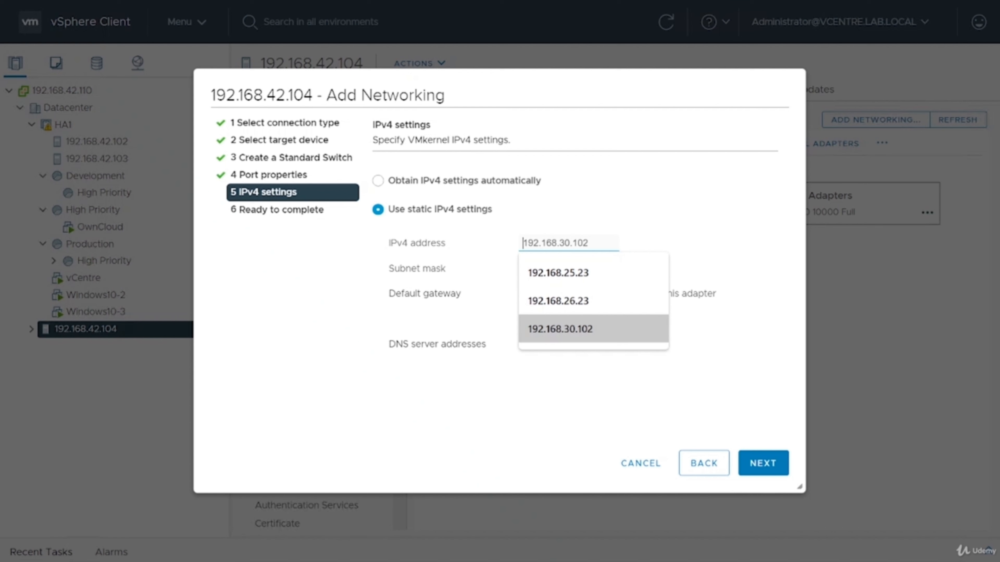
key(Return)
key(BackSpace)
text(4)
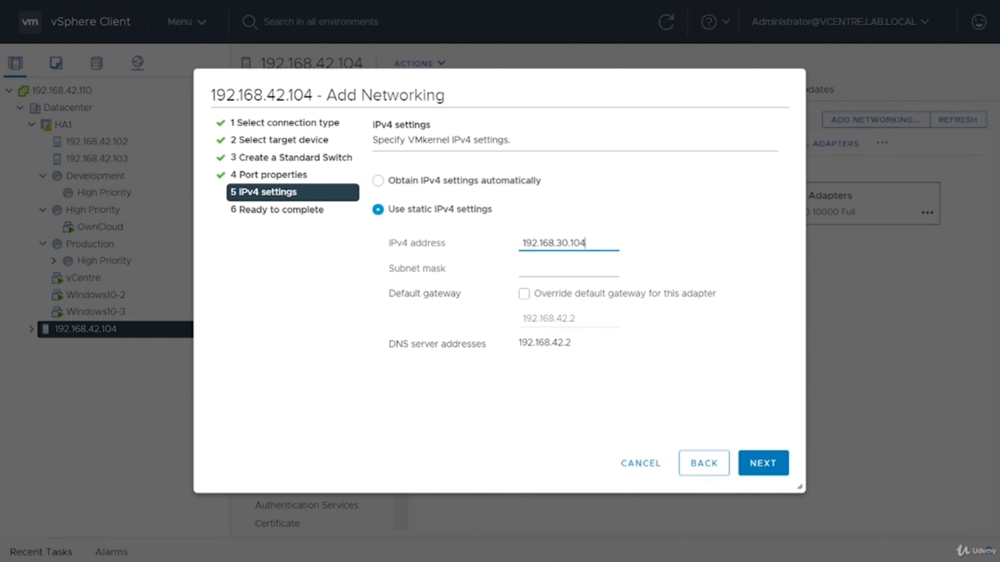
click(585, 270)
click(584, 298)
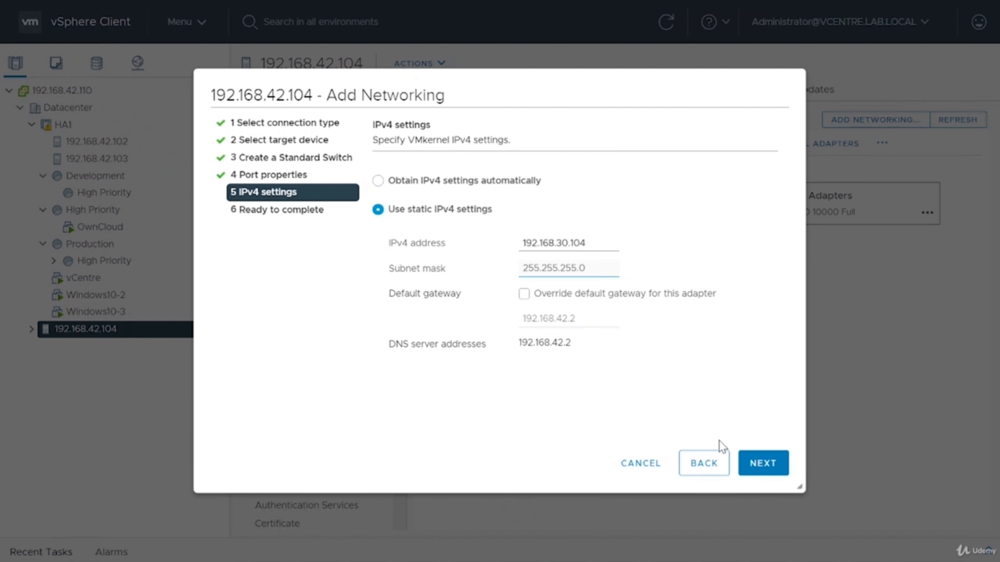
click(749, 468)
click(750, 469)
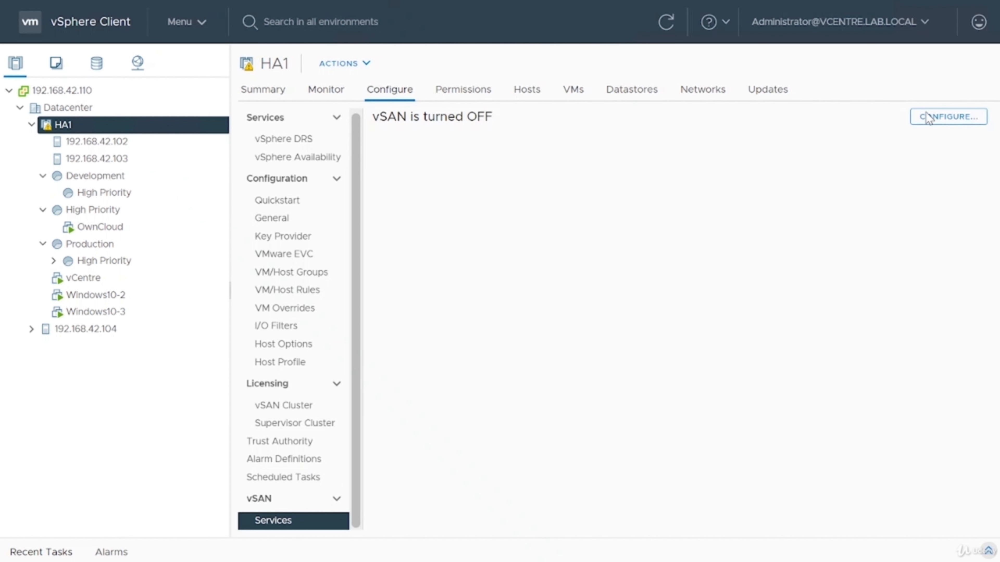
click(914, 117)
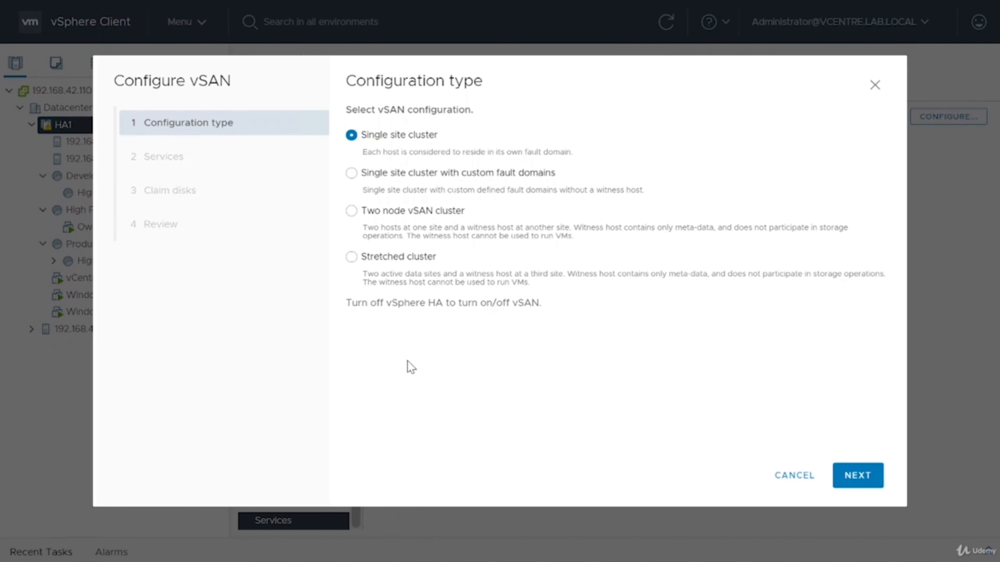
click(384, 211)
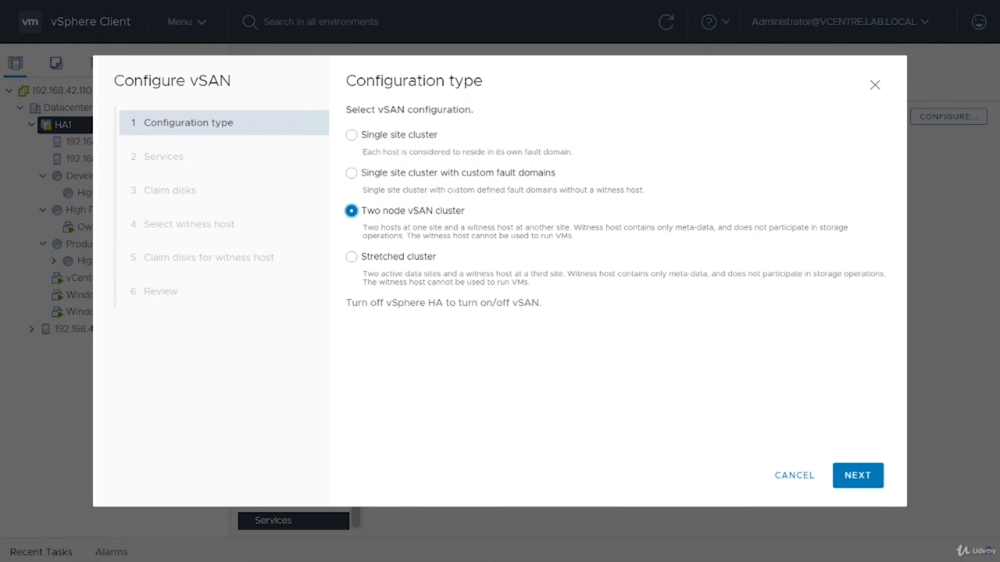
click(852, 470)
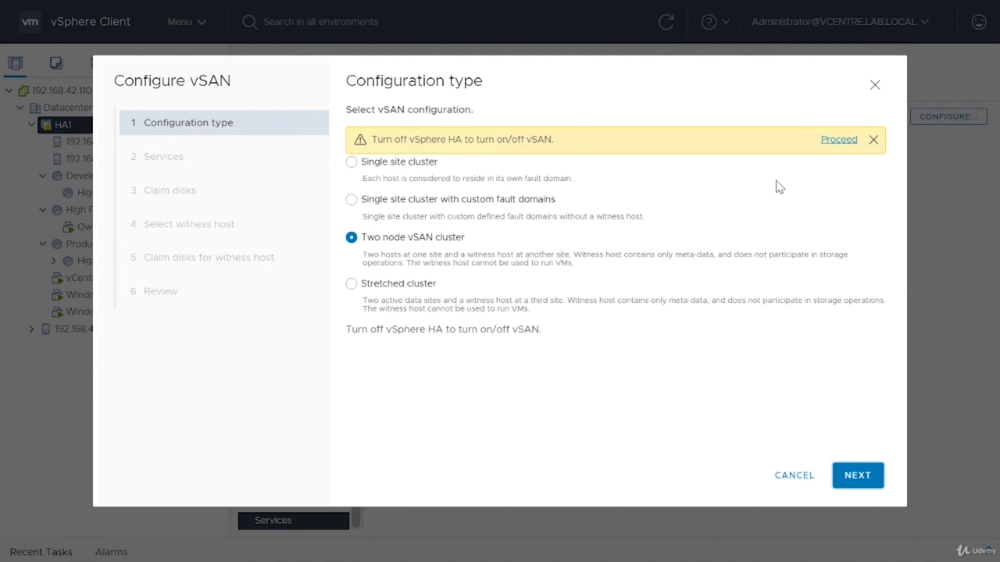
double_click(882, 87)
click(870, 86)
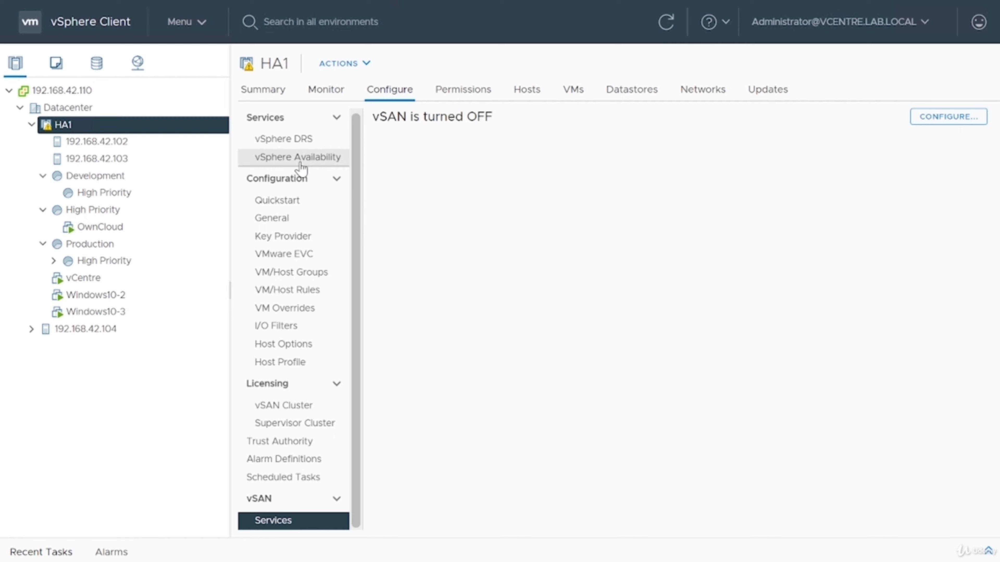
Turn off vSphere HA in the availability settings of cluster HA1.
click(300, 165)
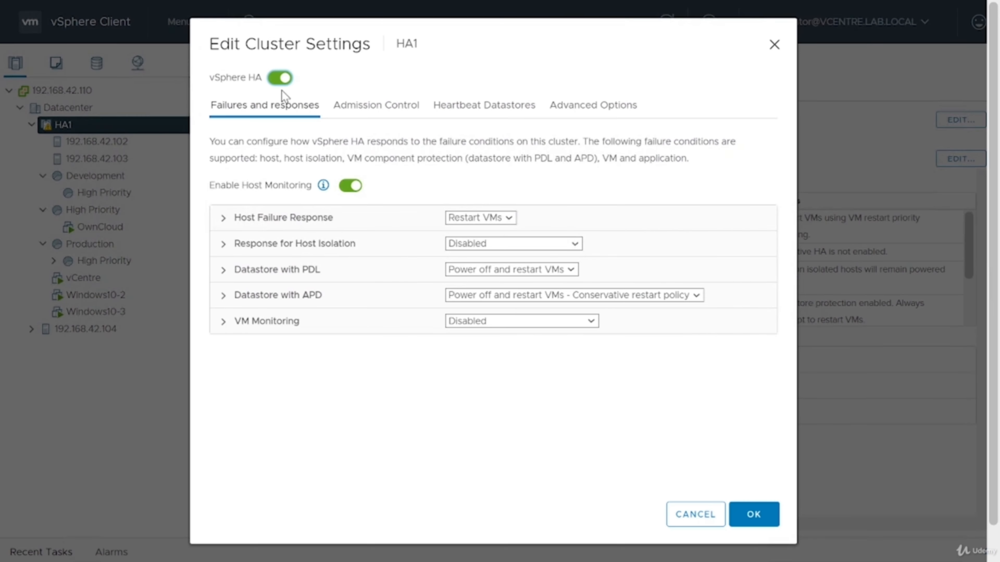
click(280, 77)
click(752, 515)
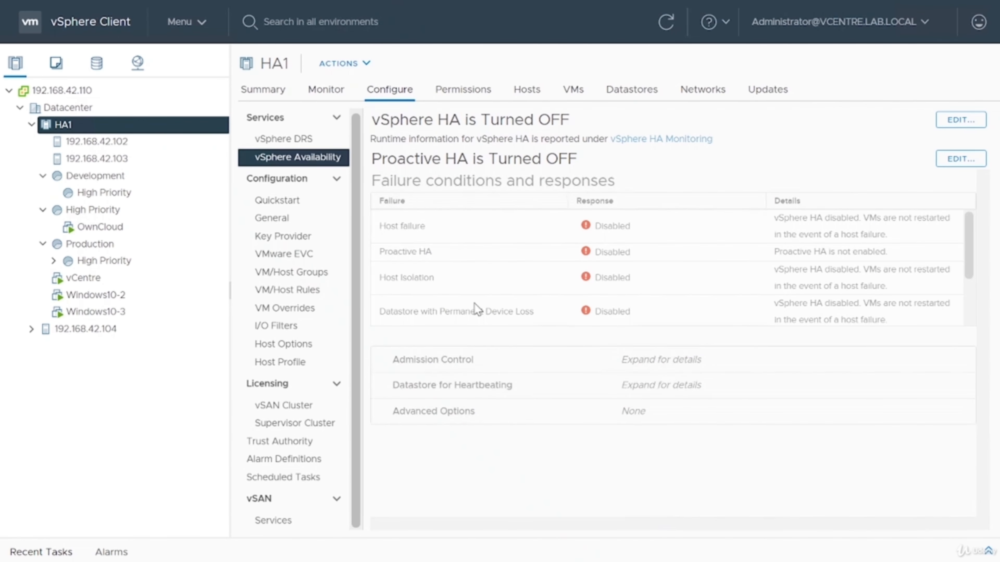
Start configuring vSAN on cluster HA1 with the two node vSAN cluster configuration type.
click(273, 520)
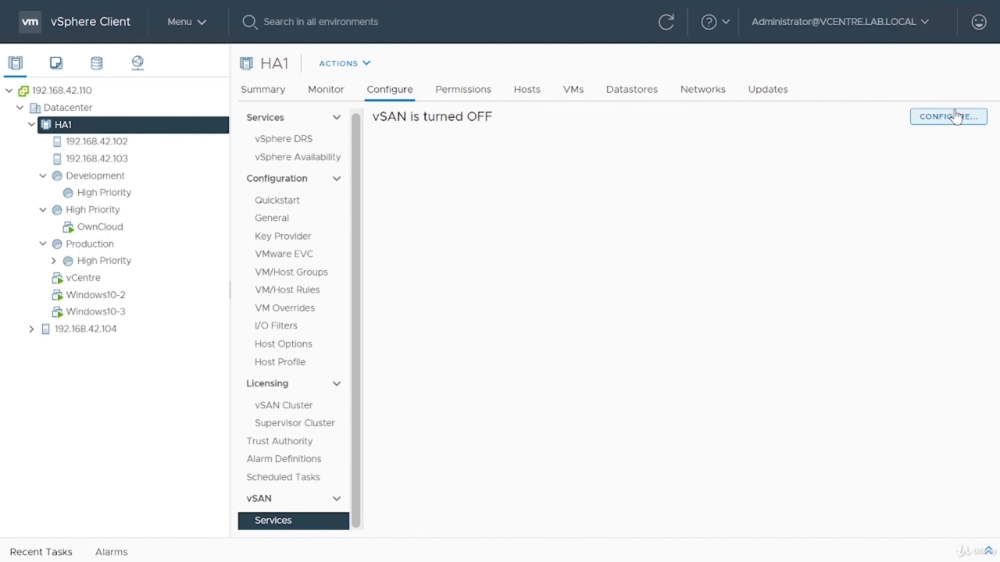
click(956, 116)
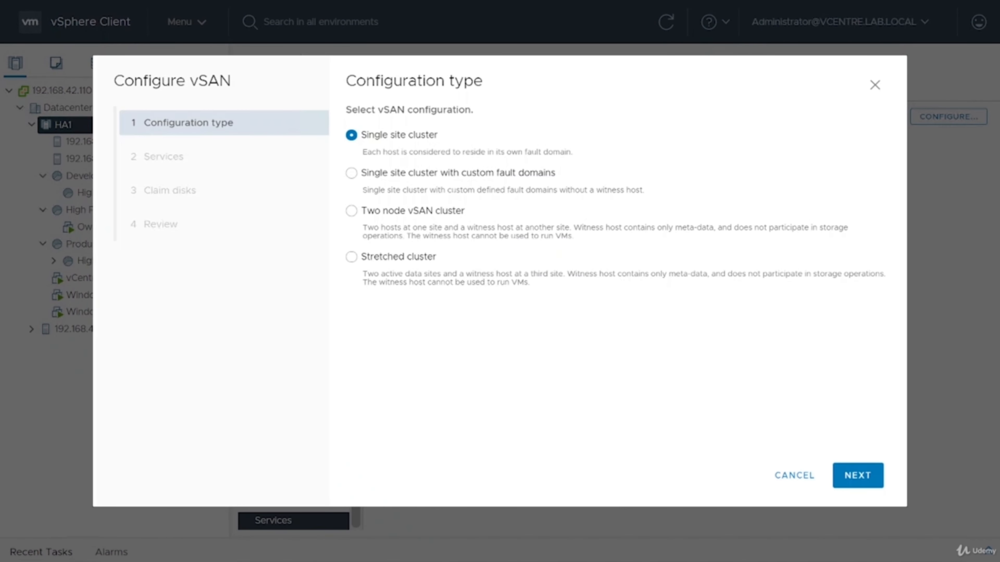
click(410, 215)
click(857, 475)
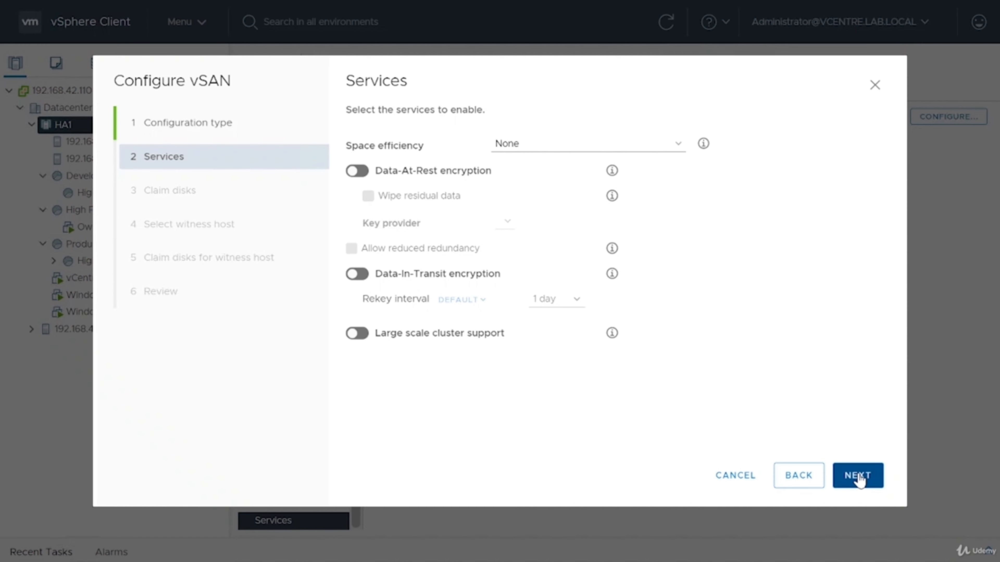
Check which space efficiency options are available for the vSAN services without changing the selection.
click(858, 476)
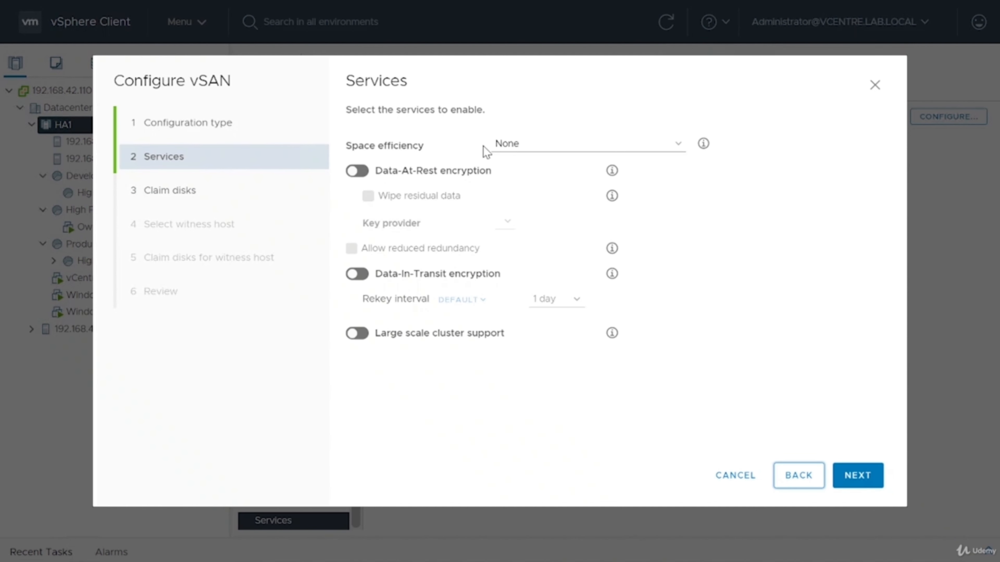
click(539, 145)
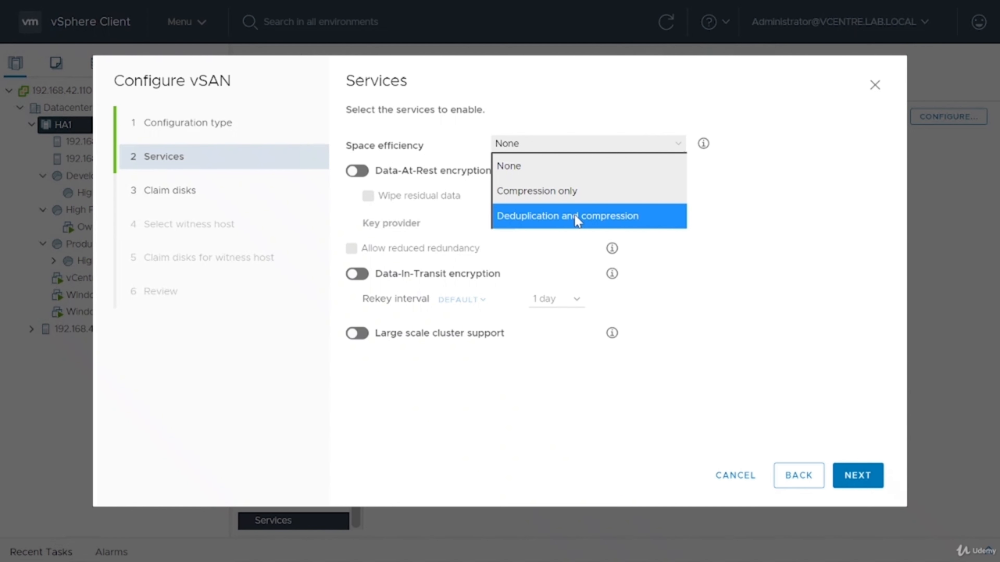
click(703, 216)
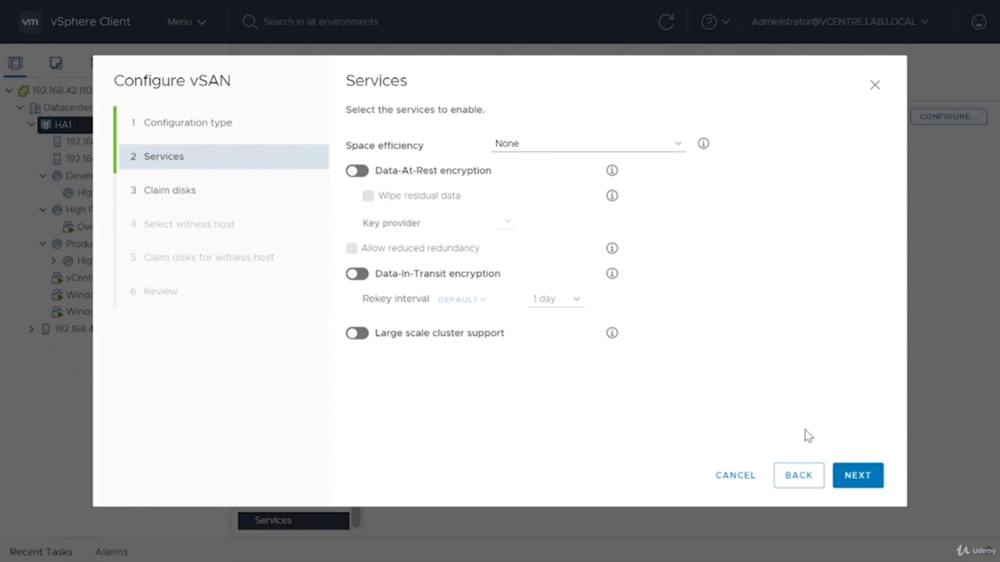
Accept the vSAN services with space efficiency None and expand both disk model groups to show each host's disks for claiming.
click(859, 477)
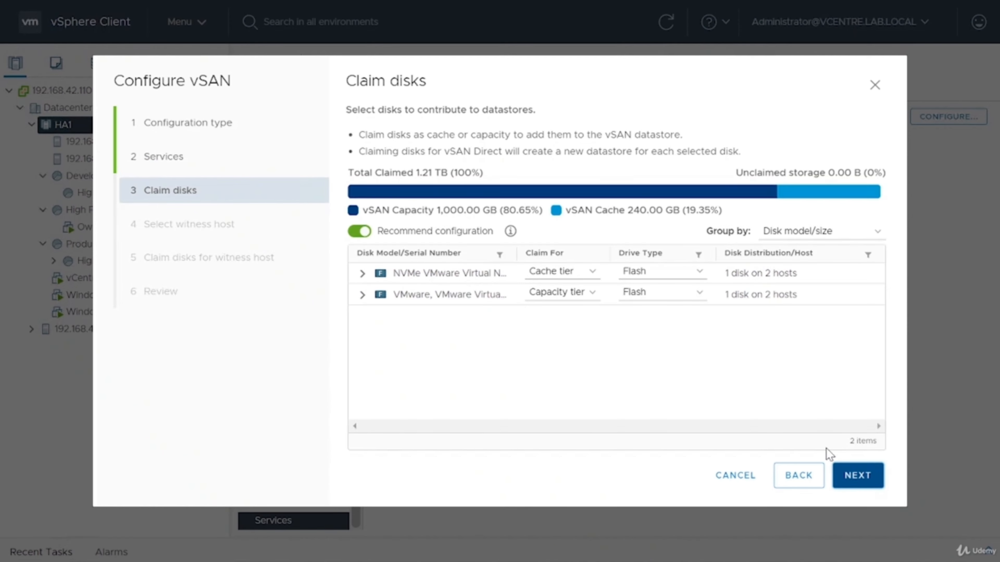
click(362, 273)
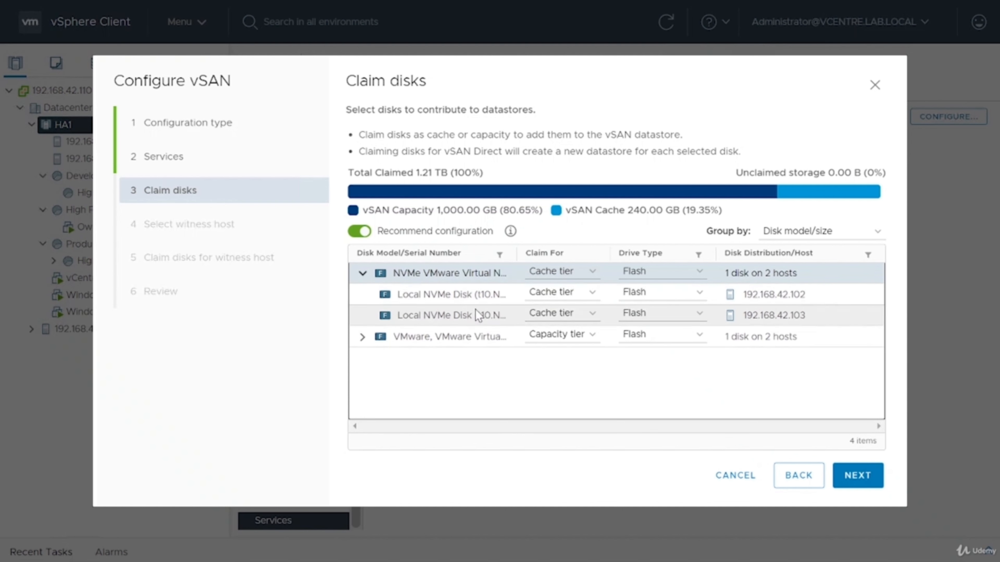
click(362, 336)
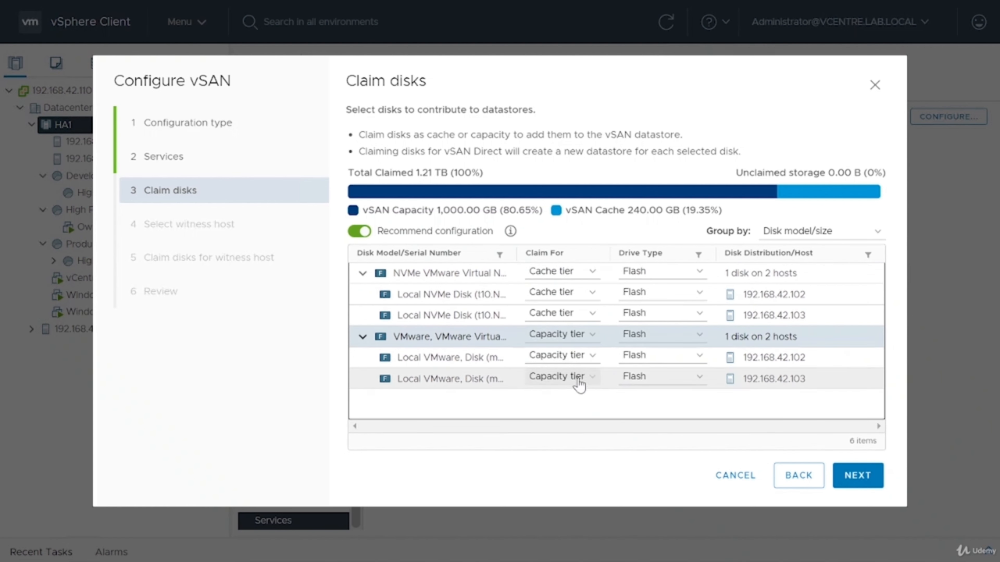
Check the claim and drive type options for the VMware virtual disk group, keep Capacity tier and Flash, and accept the disk claims.
click(577, 341)
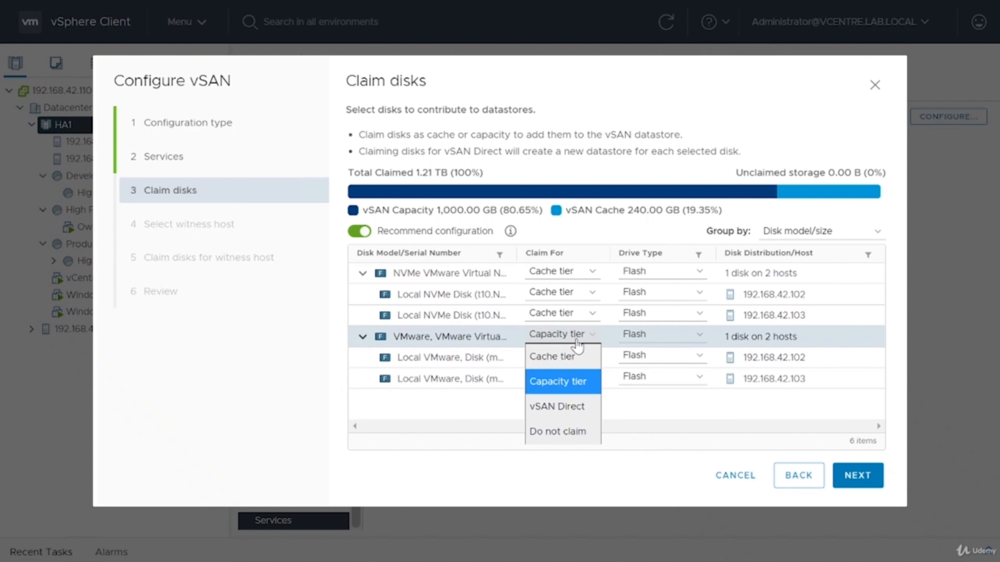
click(678, 408)
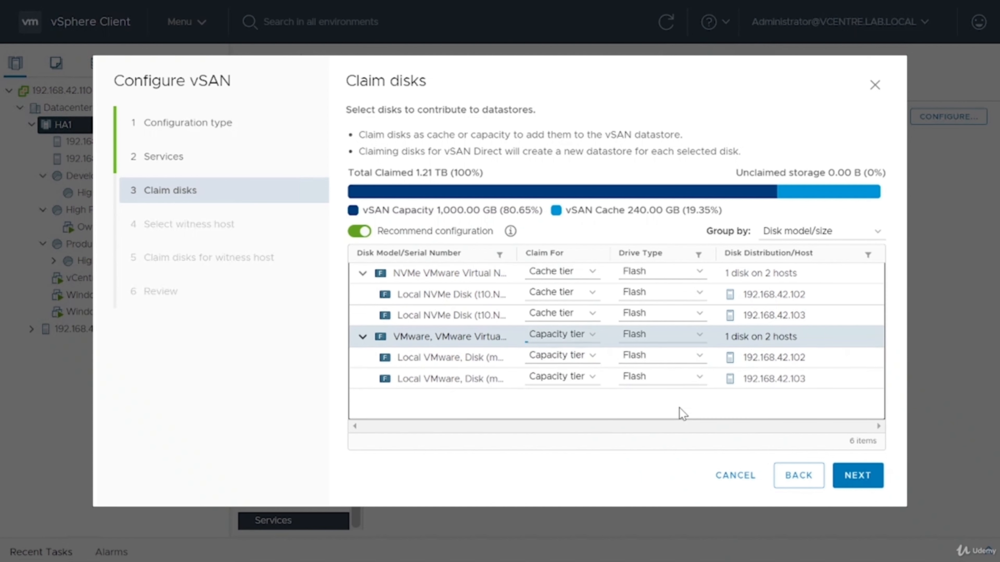
click(666, 340)
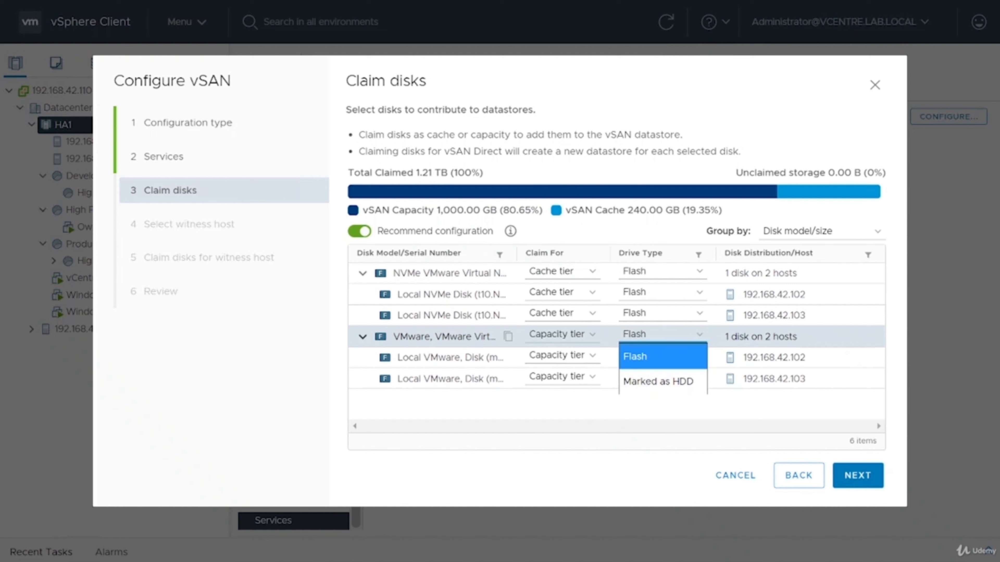
click(635, 355)
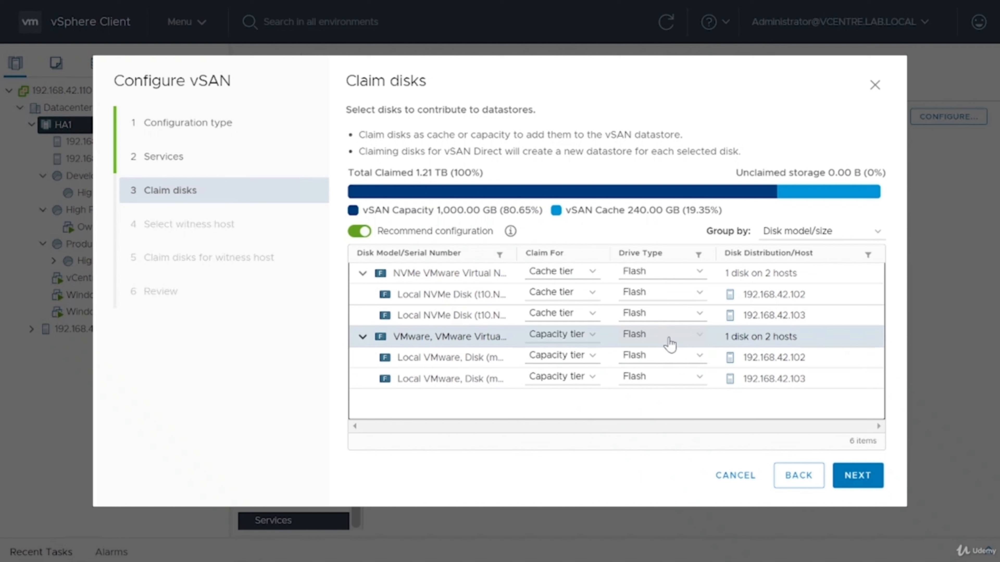
click(872, 477)
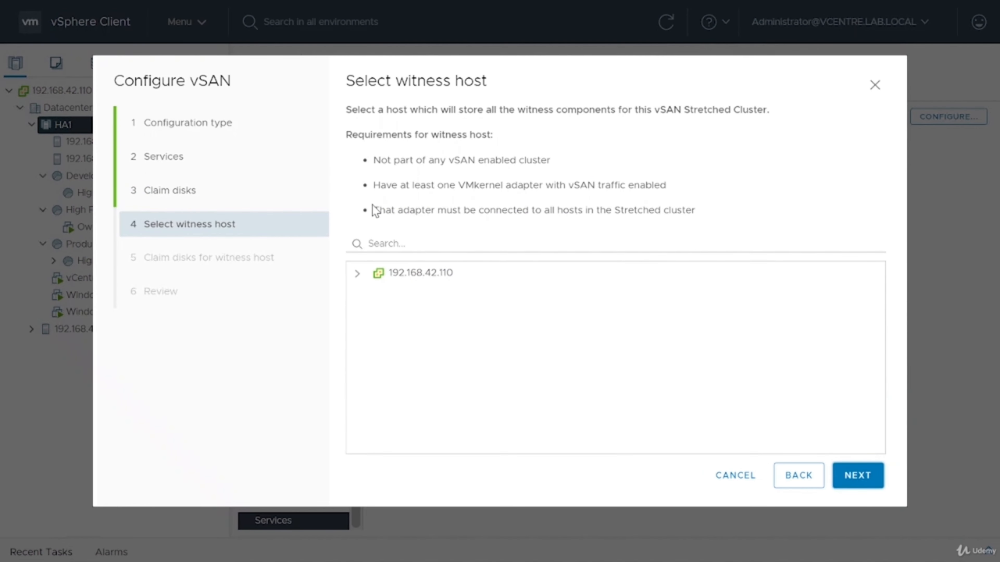
Choose host 192.168.42.104 under Datacenter as the witness host and accept the selection.
click(357, 273)
click(373, 296)
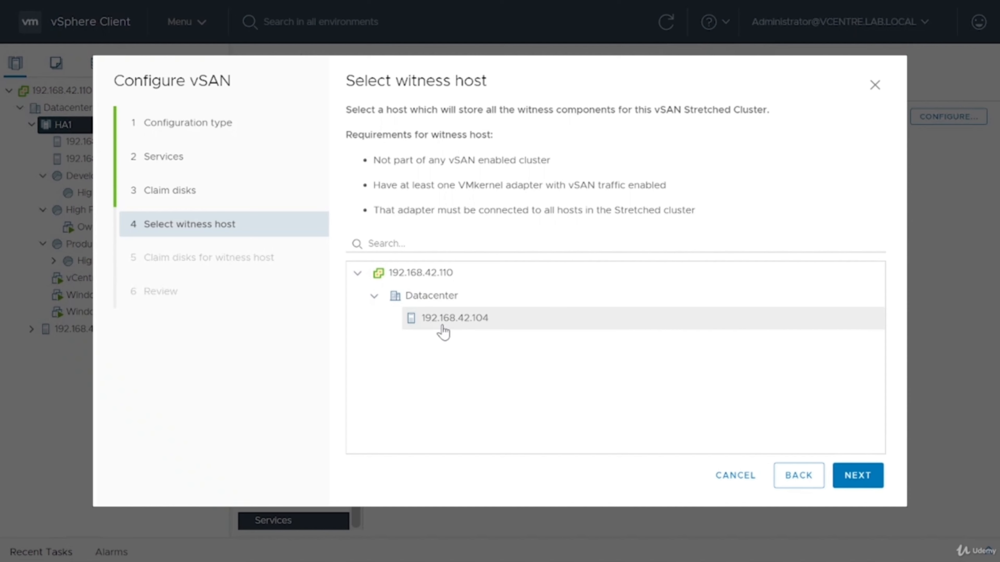
click(443, 322)
click(862, 478)
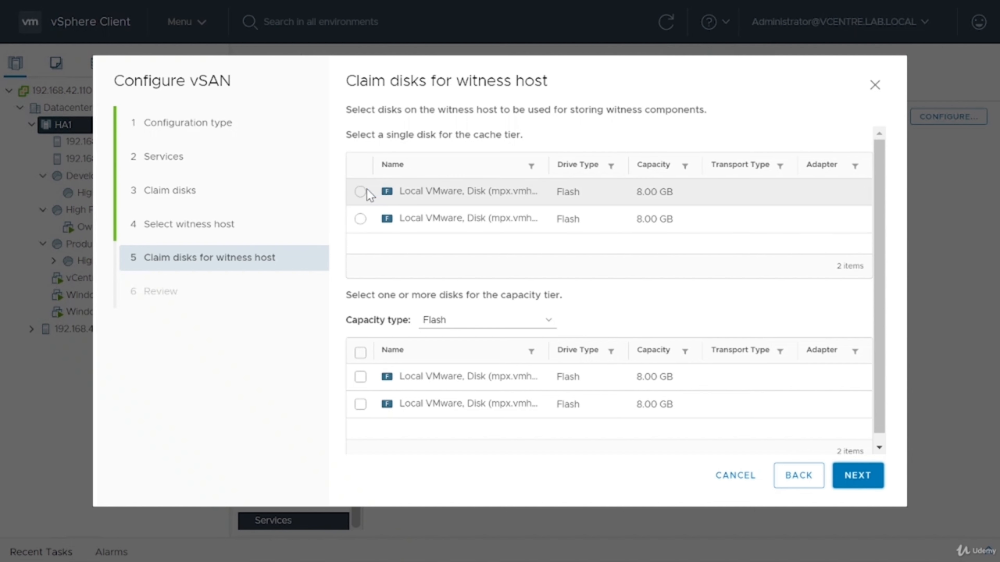
Claim the witness host's first 8 GB disk for the cache tier and the remaining disk for the capacity tier, then finish the vSAN configuration.
click(360, 192)
click(360, 377)
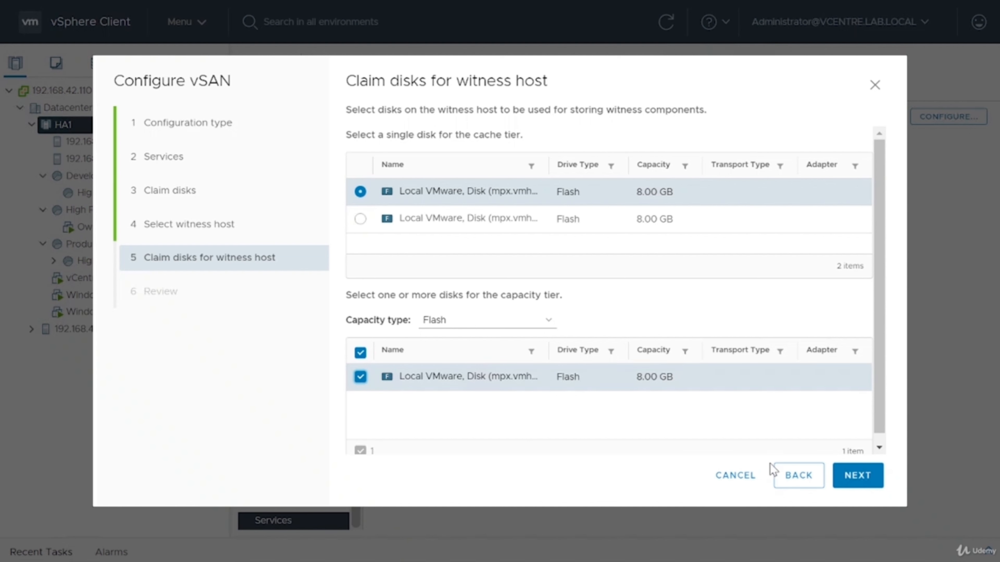
click(857, 475)
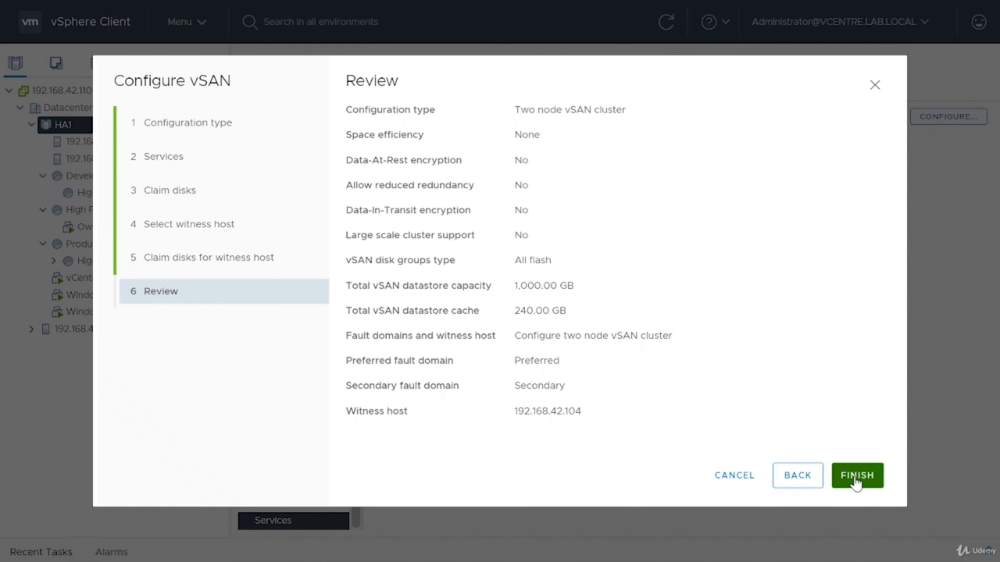
click(855, 477)
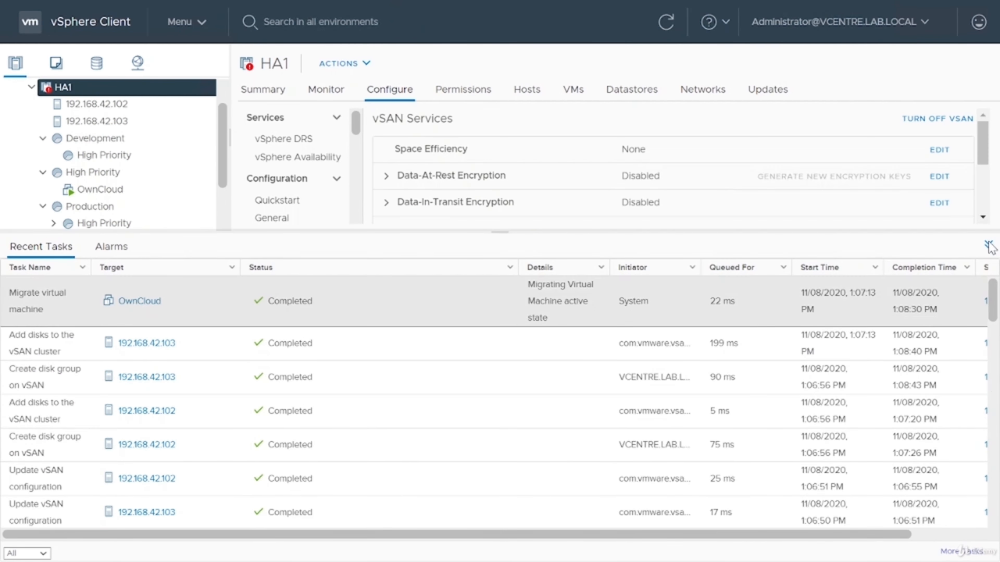
Hide the recent tasks and examine the details of HA1's Performance Service, vSAN iSCSI Target Service and Capacity Reserve.
click(989, 247)
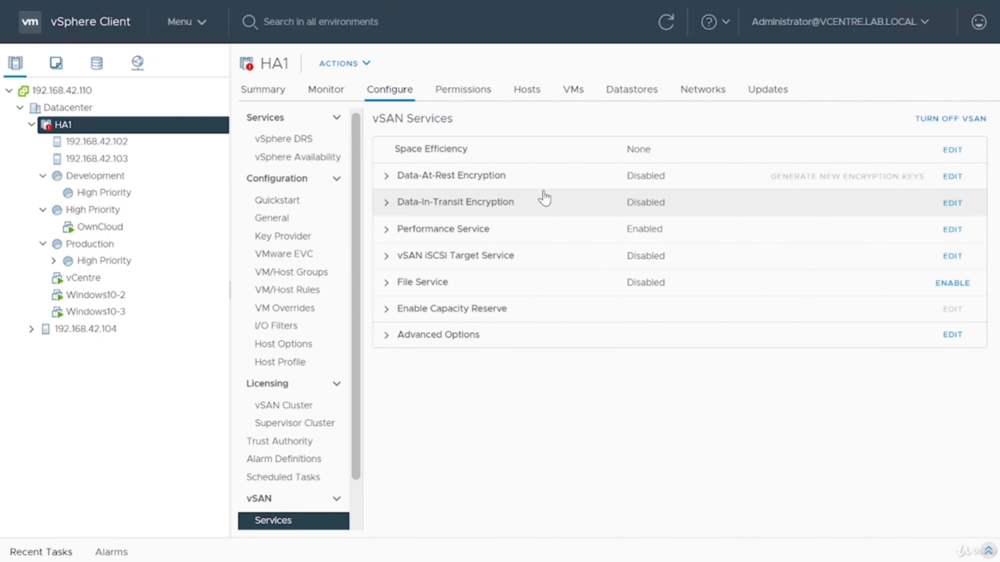
click(551, 232)
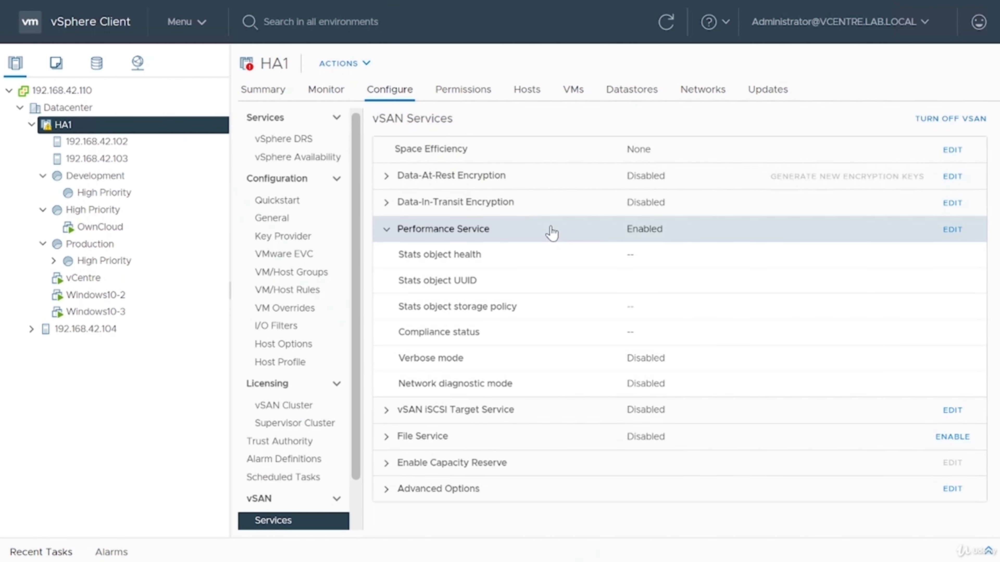
click(551, 232)
click(529, 265)
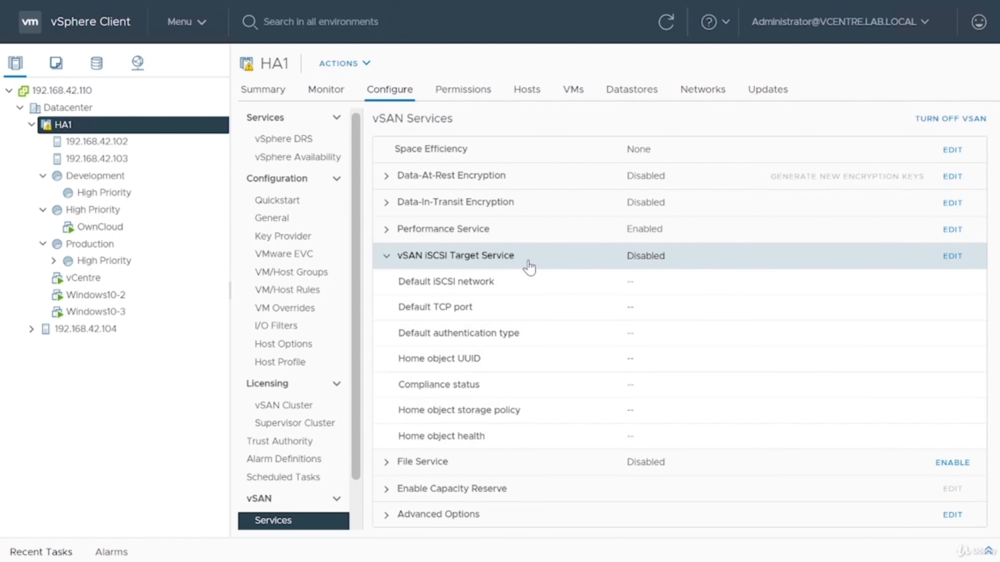
click(530, 264)
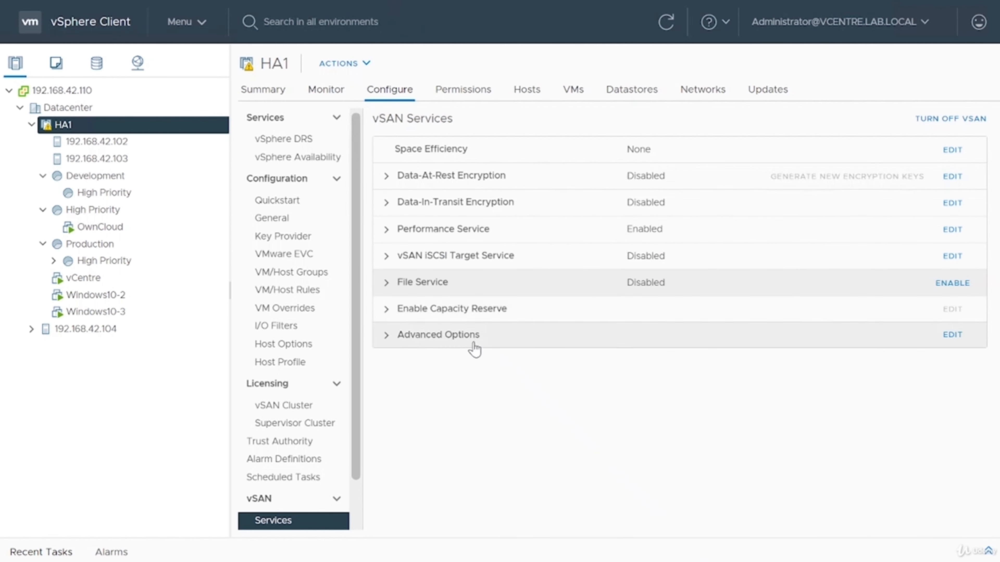
click(480, 315)
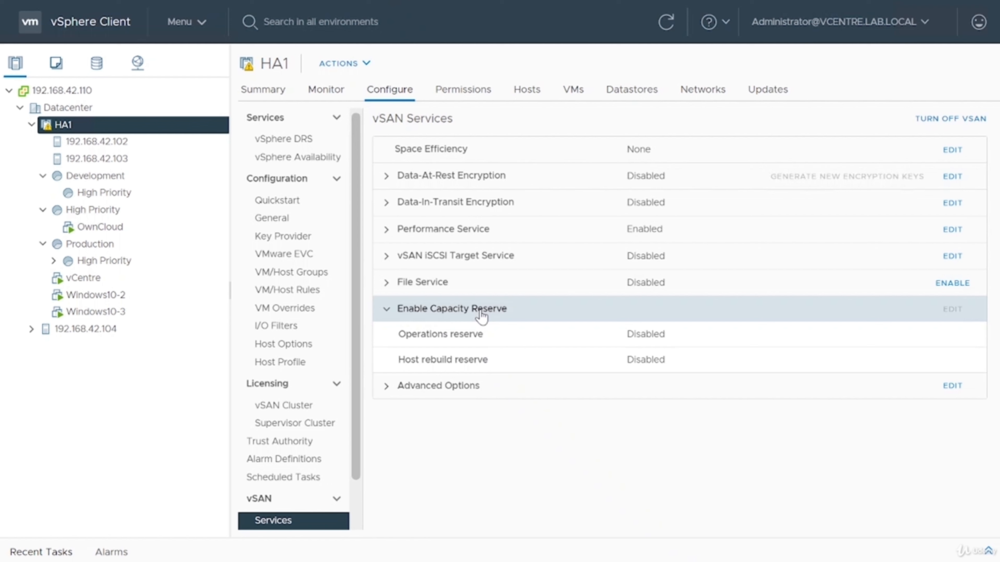
click(481, 315)
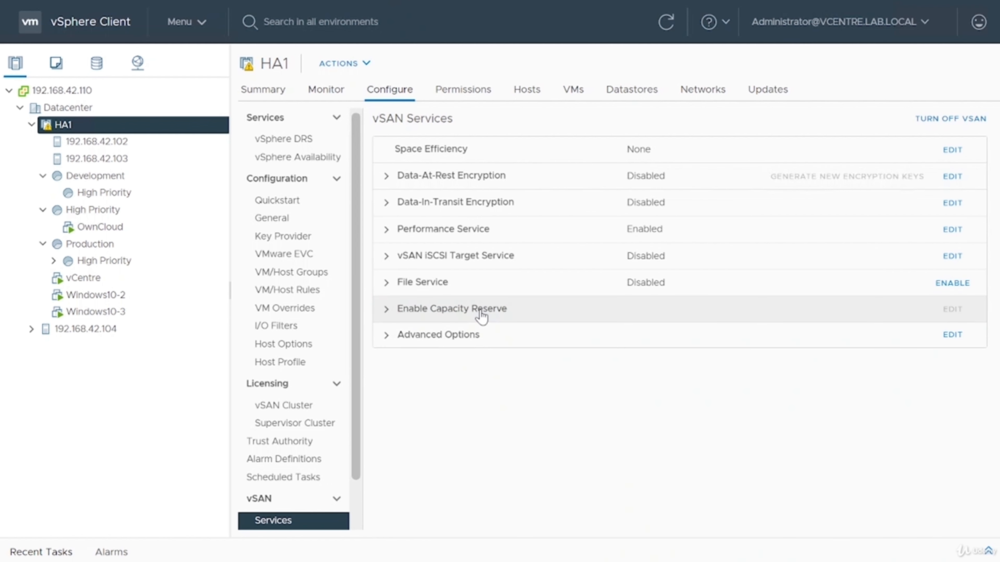
Check vsanDatastore among HA1's datastores and inspect the vSAN disk groups of hosts 192.168.42.102 and 192.168.42.103.
click(637, 95)
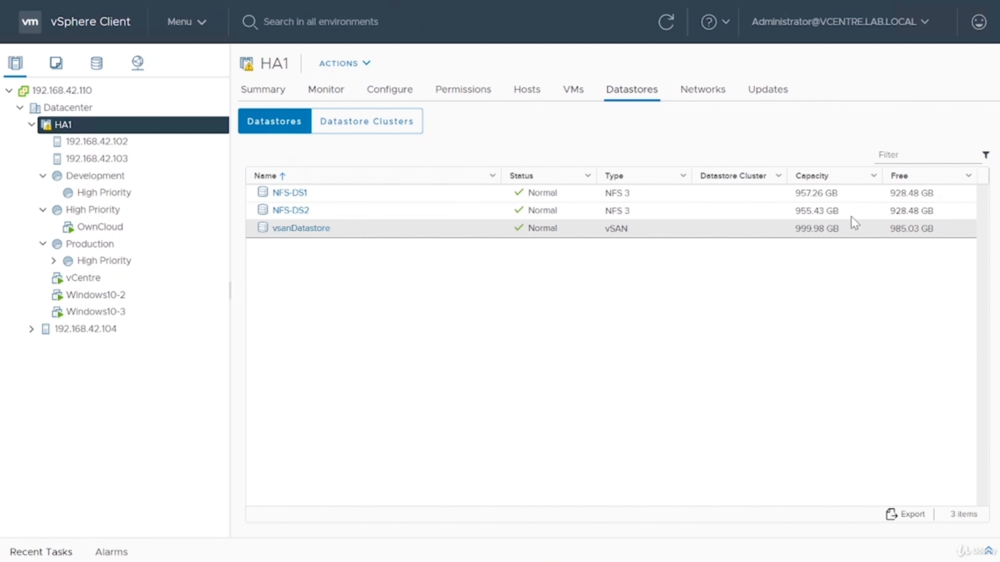
click(307, 229)
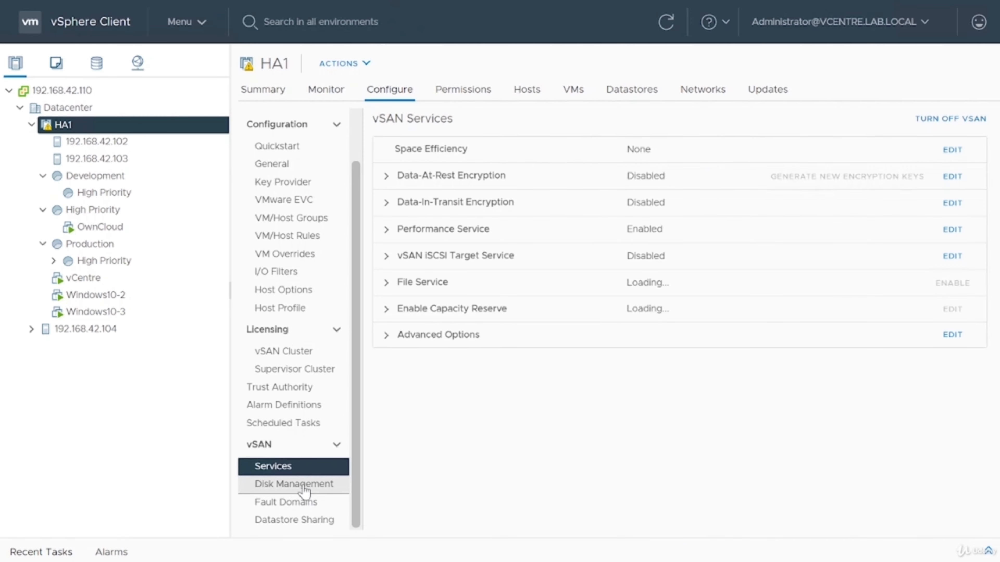
click(303, 488)
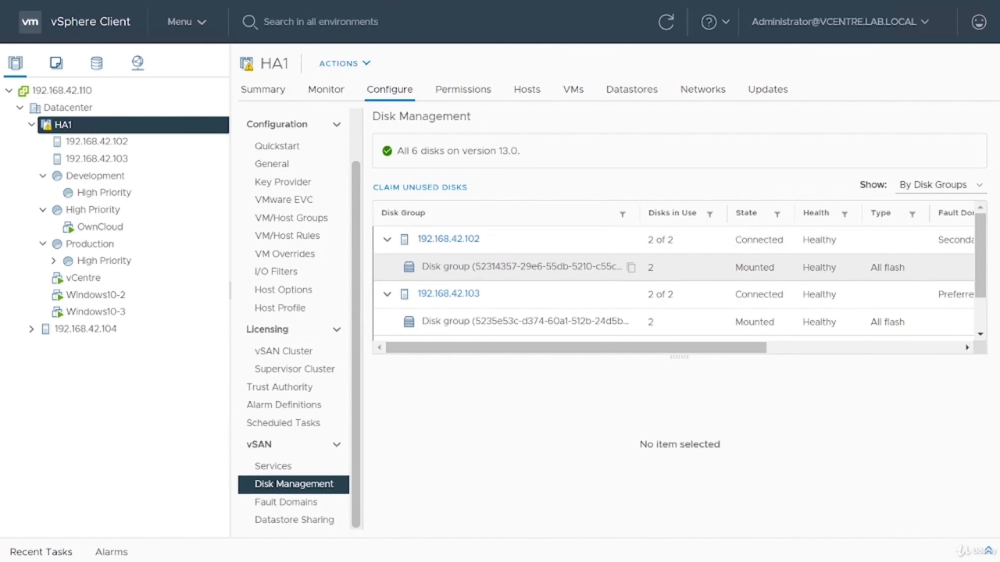
click(417, 276)
click(433, 322)
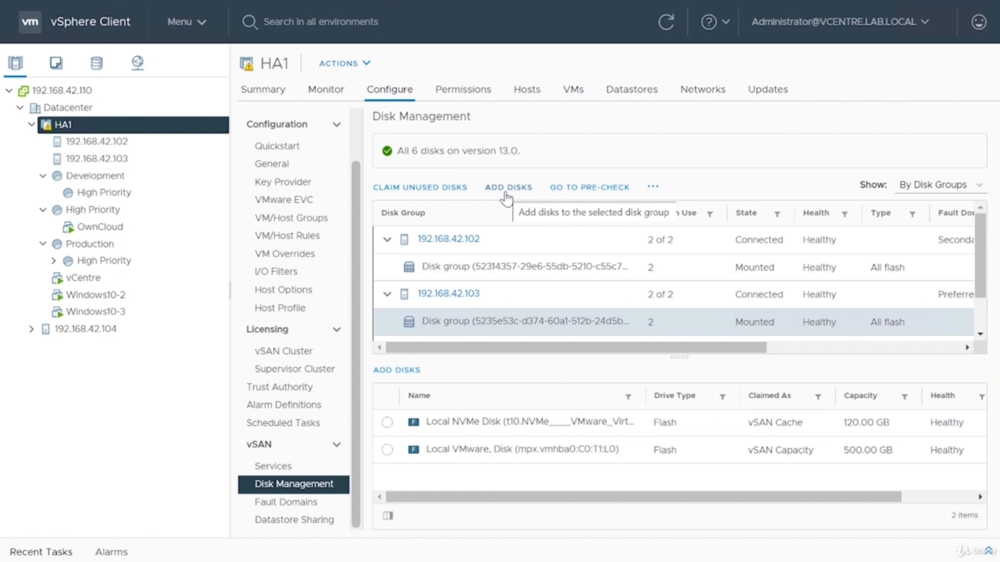
Review HA1's vSAN fault domains with their witness host, and the datastore sharing settings.
click(320, 503)
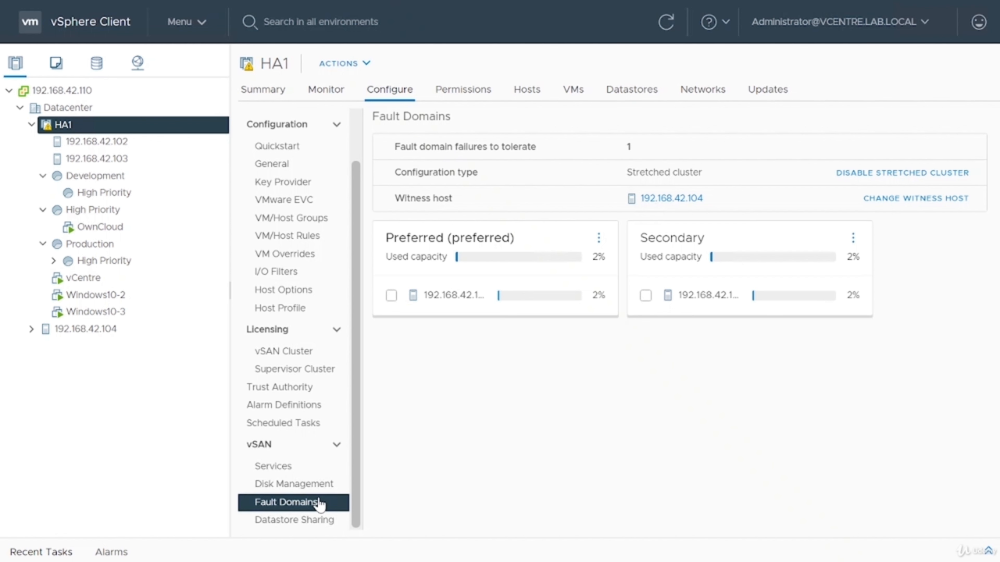
click(310, 520)
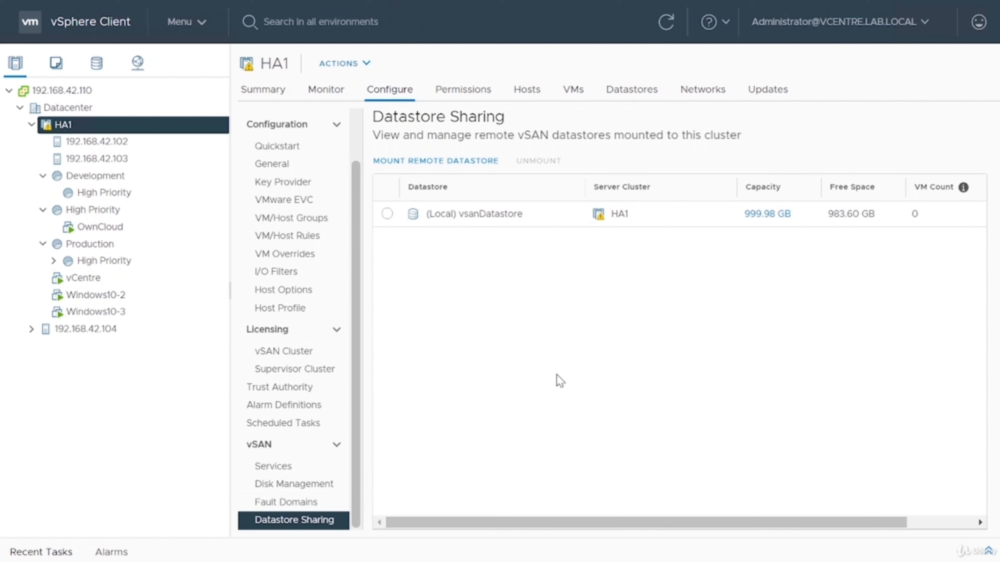